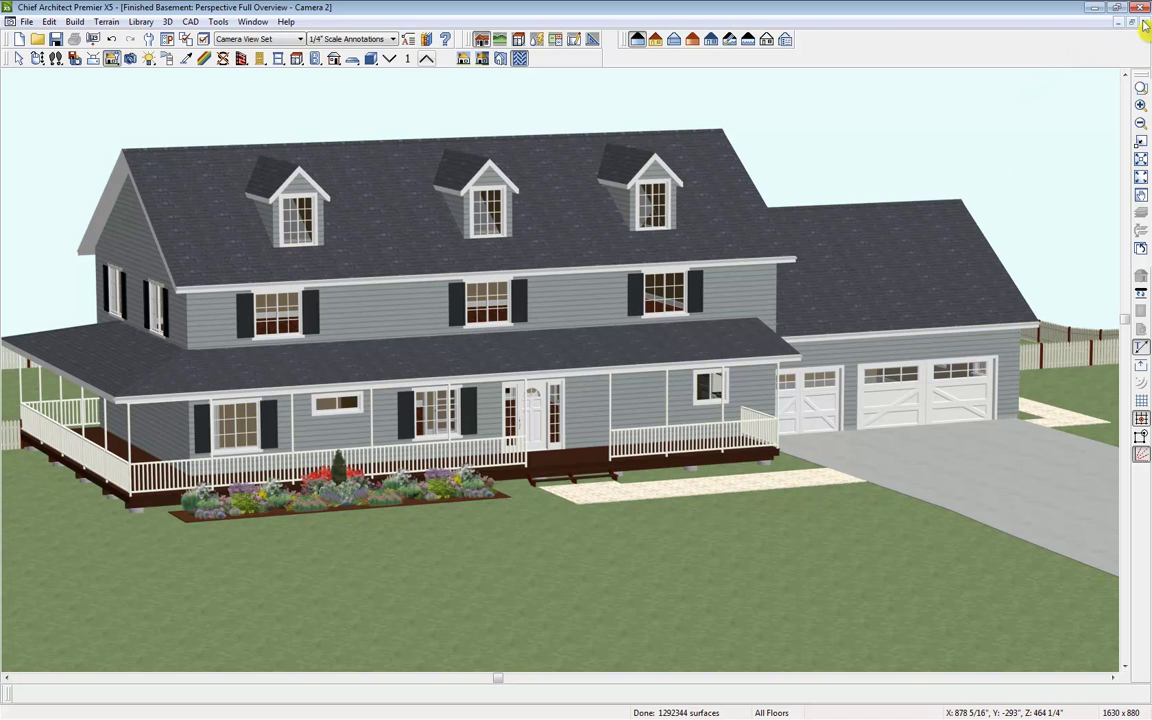
- Close the exterior overview and create a full camera view toward the basement staircase from the Floor 0 plan
left_click(1143, 22)
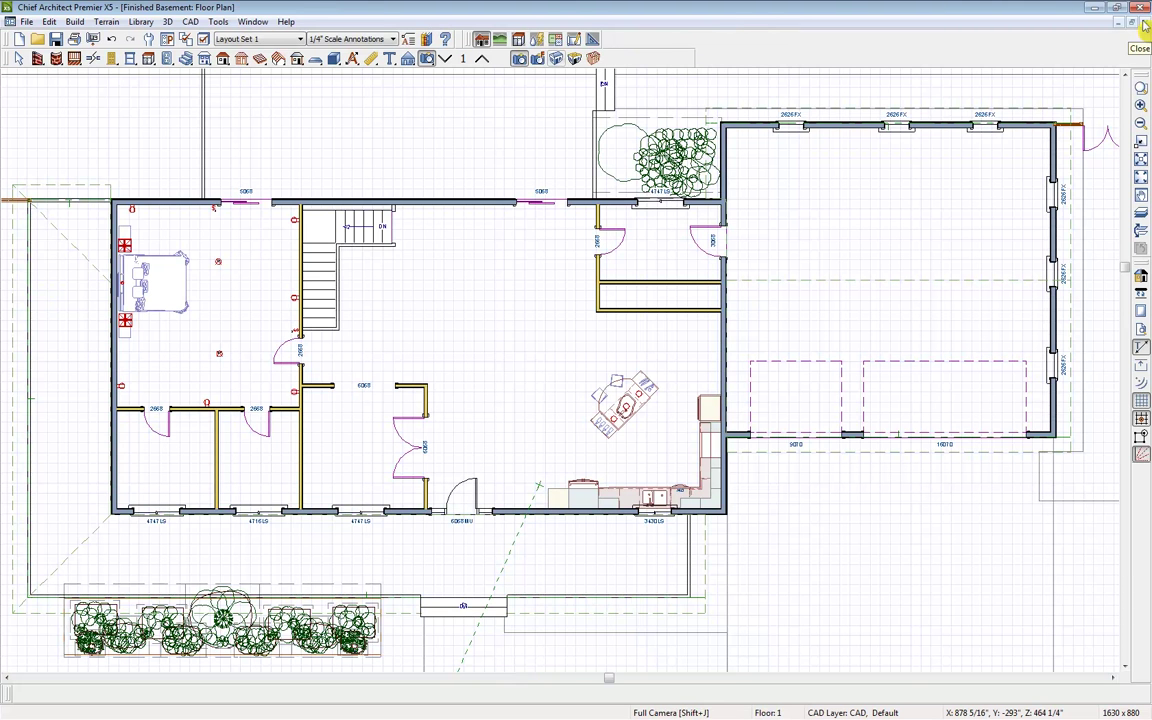
left_click(447, 60)
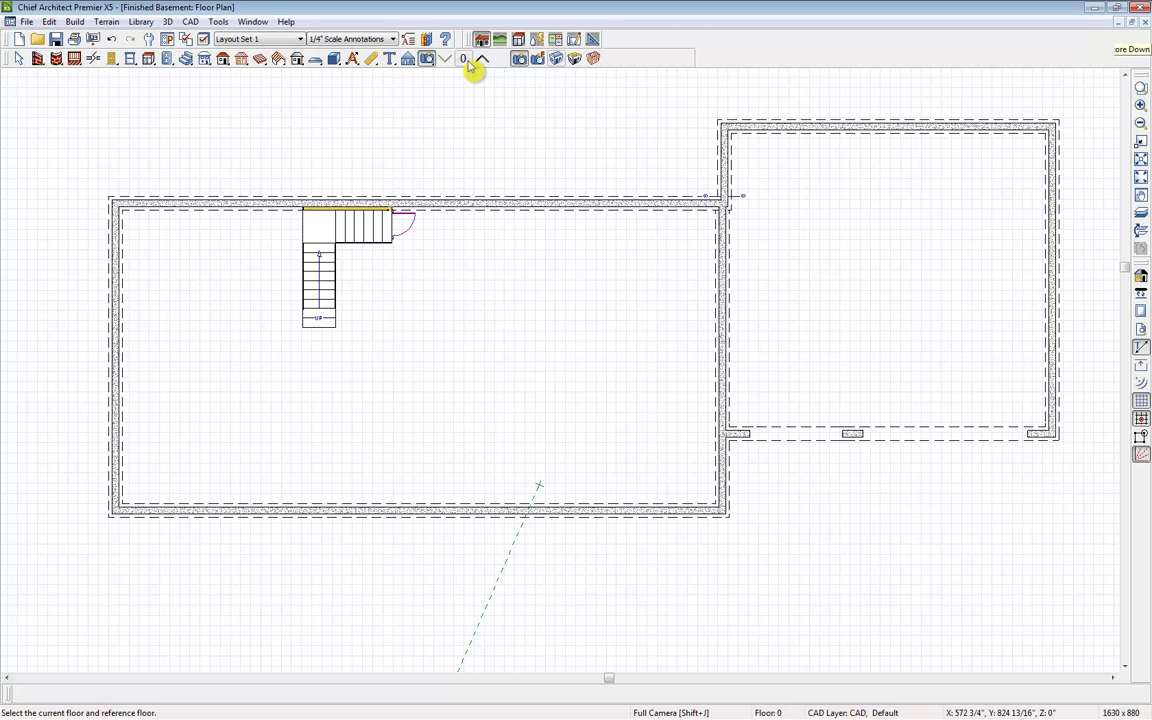
left_click(522, 62)
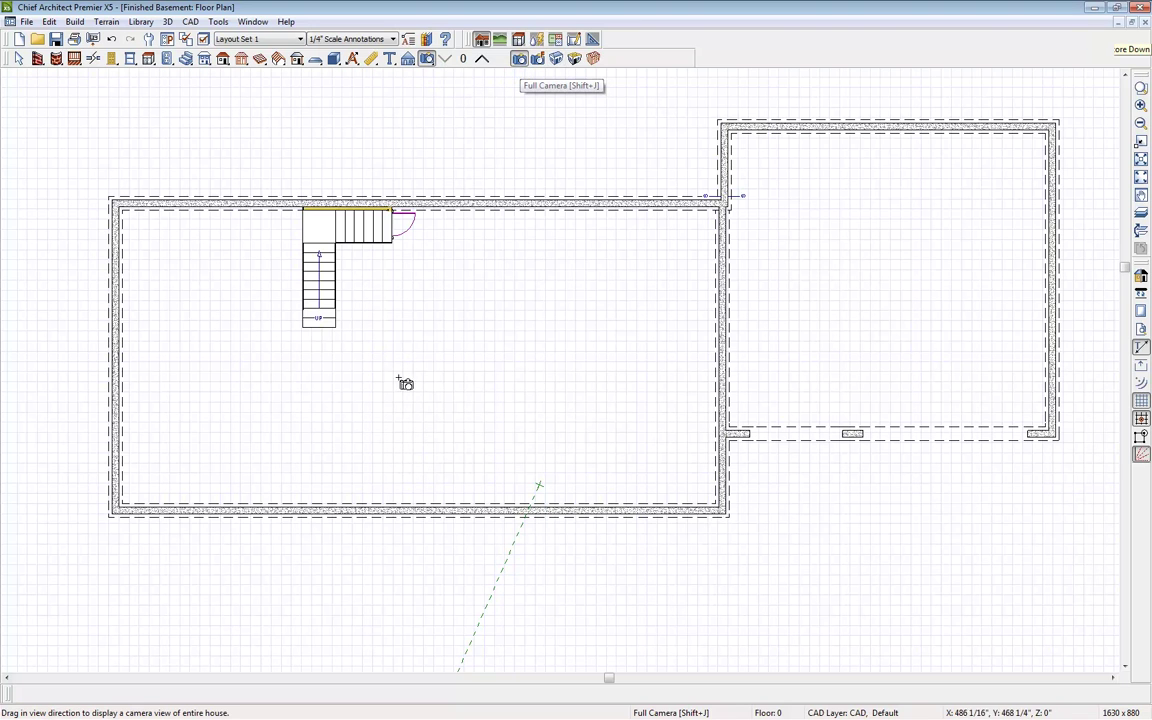
left_click_drag(427, 401, 389, 329)
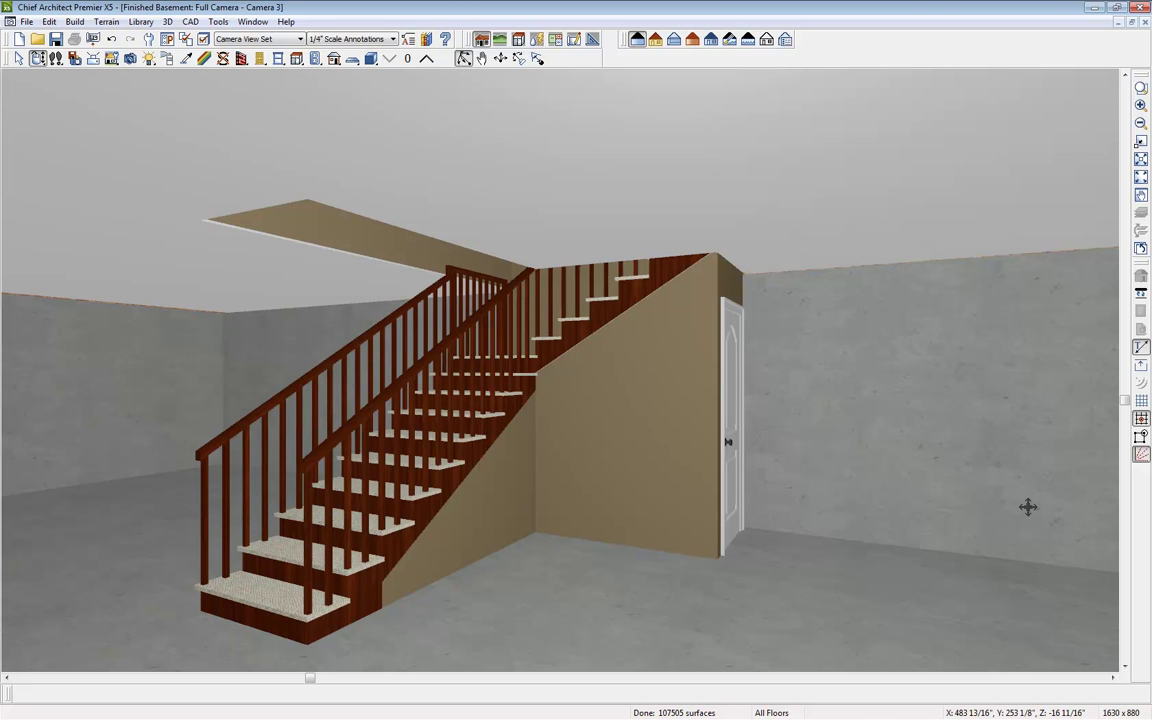
- Return to the floor plan and extend the interior wall behind the stairs both ways along the foundation wall to about 51'-8"
key("ctrl+Tab")
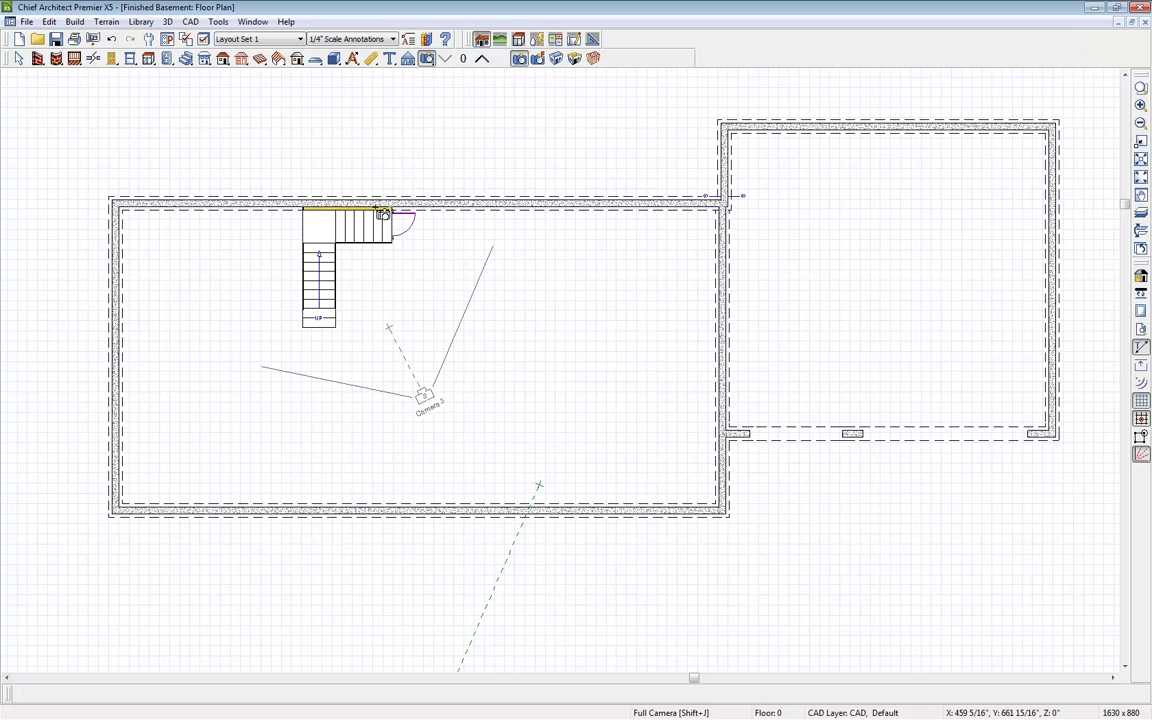
key("space")
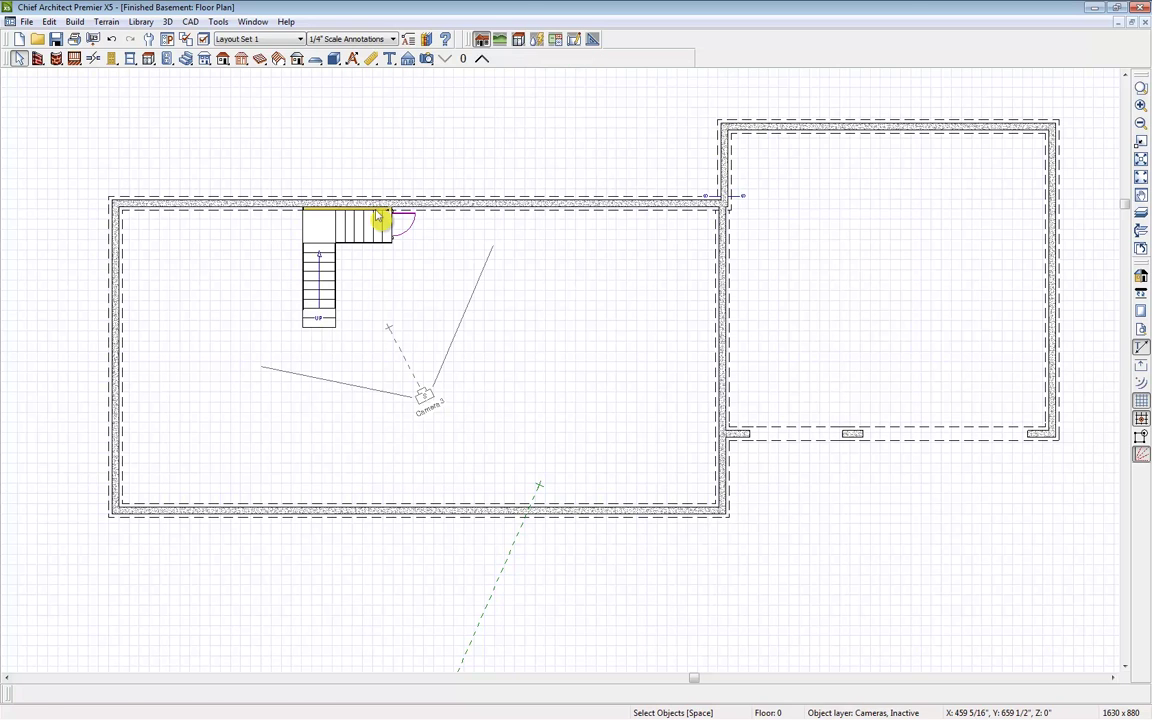
left_click(378, 214)
key("Tab")
left_click_drag(393, 210, 634, 216)
left_click_drag(303, 210, 156, 211)
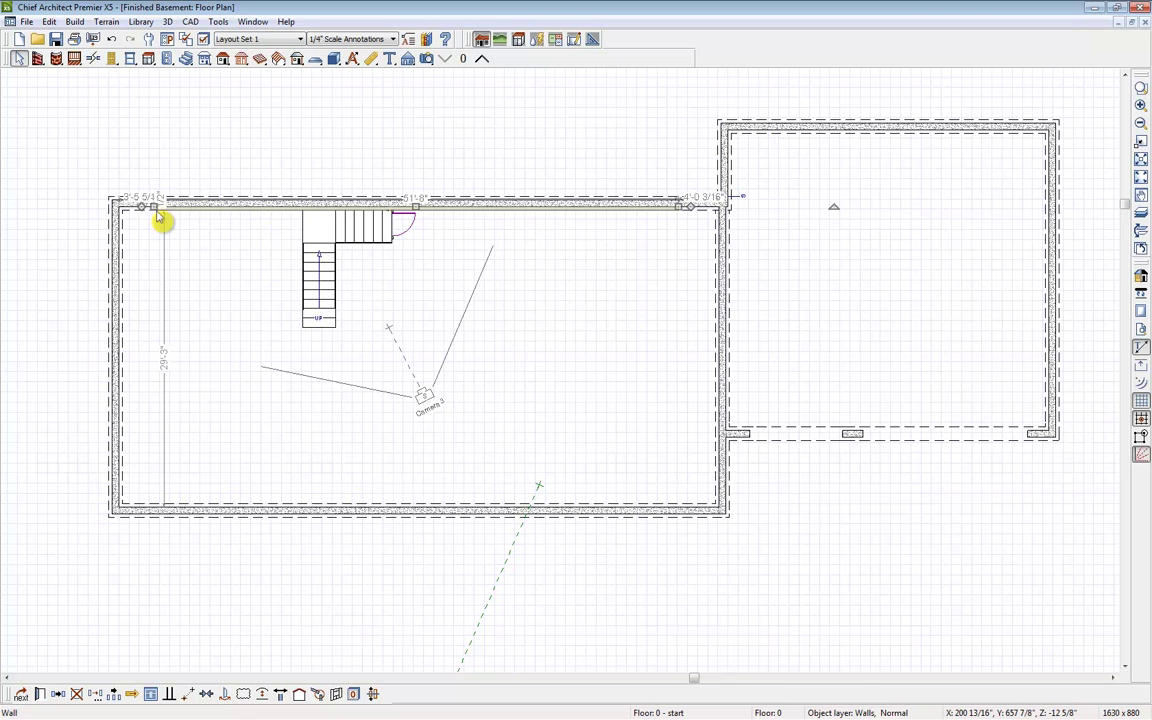
- Draw straight interior walls along the other three sides inside the main foundation, about 53'-5" long and 24'-6 1/2" deep
left_click(38, 60)
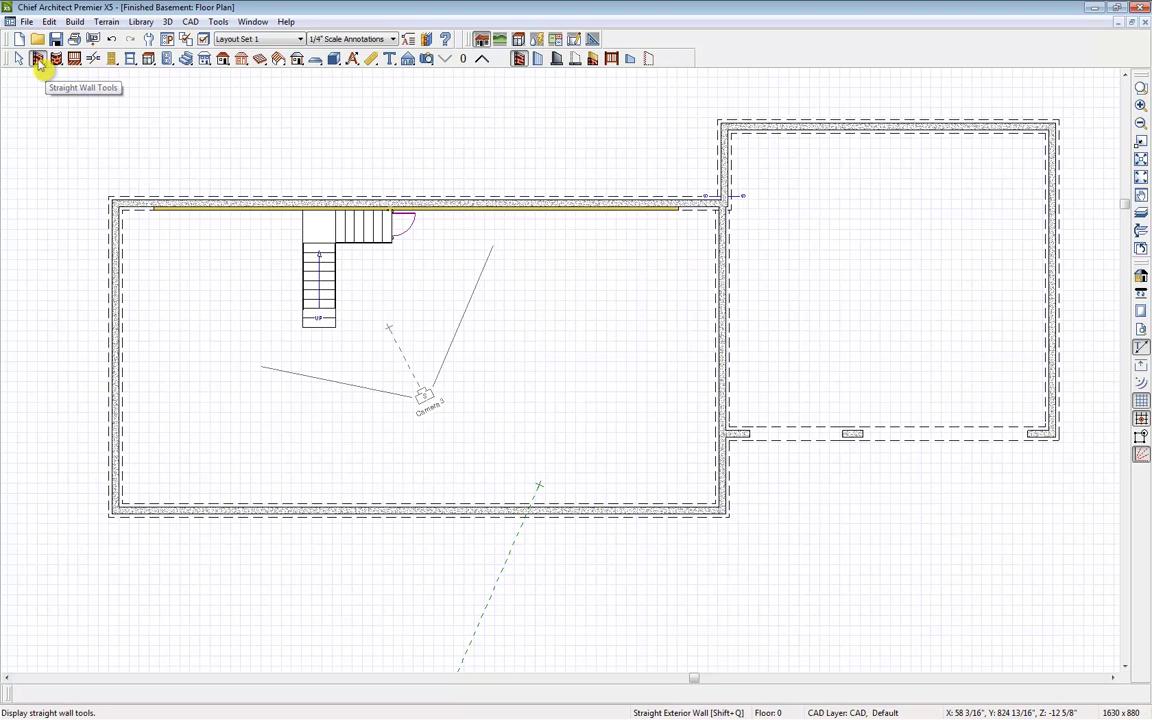
left_click(538, 60)
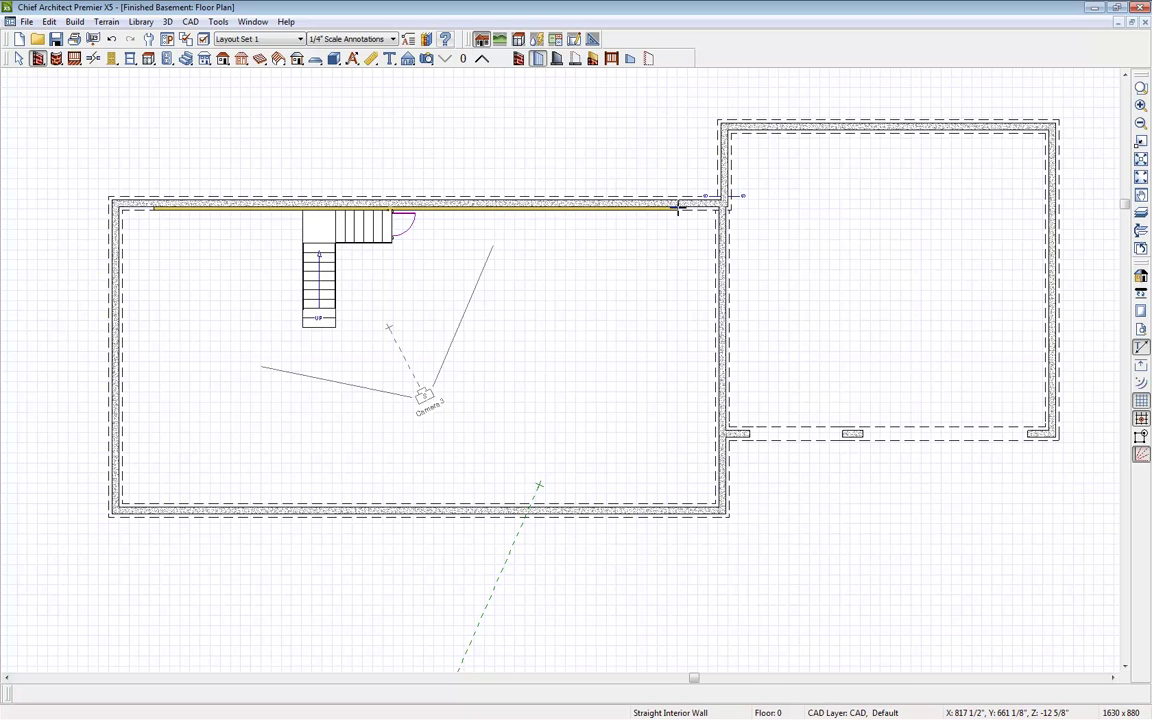
mouse_move(677, 212)
left_mouse_down()
mouse_move(676, 463)
mouse_move(133, 462)
mouse_move(143, 222)
left_mouse_up()
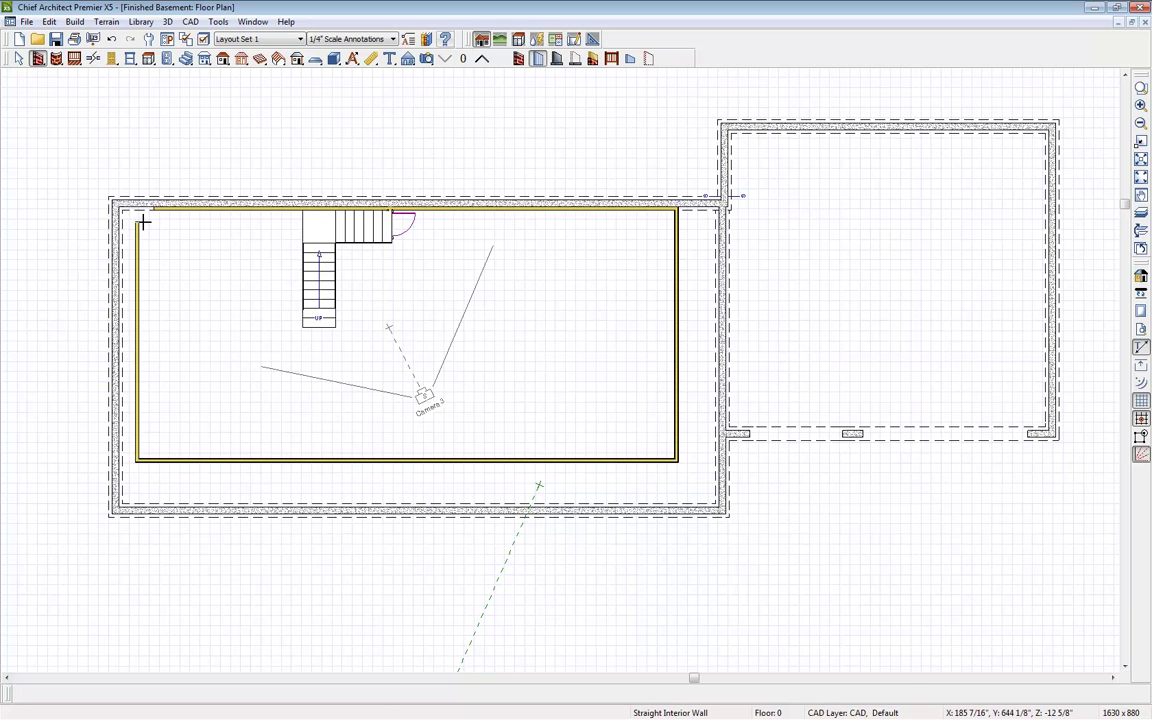
- Select all four interior walls inside the foundation and set their double wall option to Furred Wall in the wall specification
left_click(135, 229)
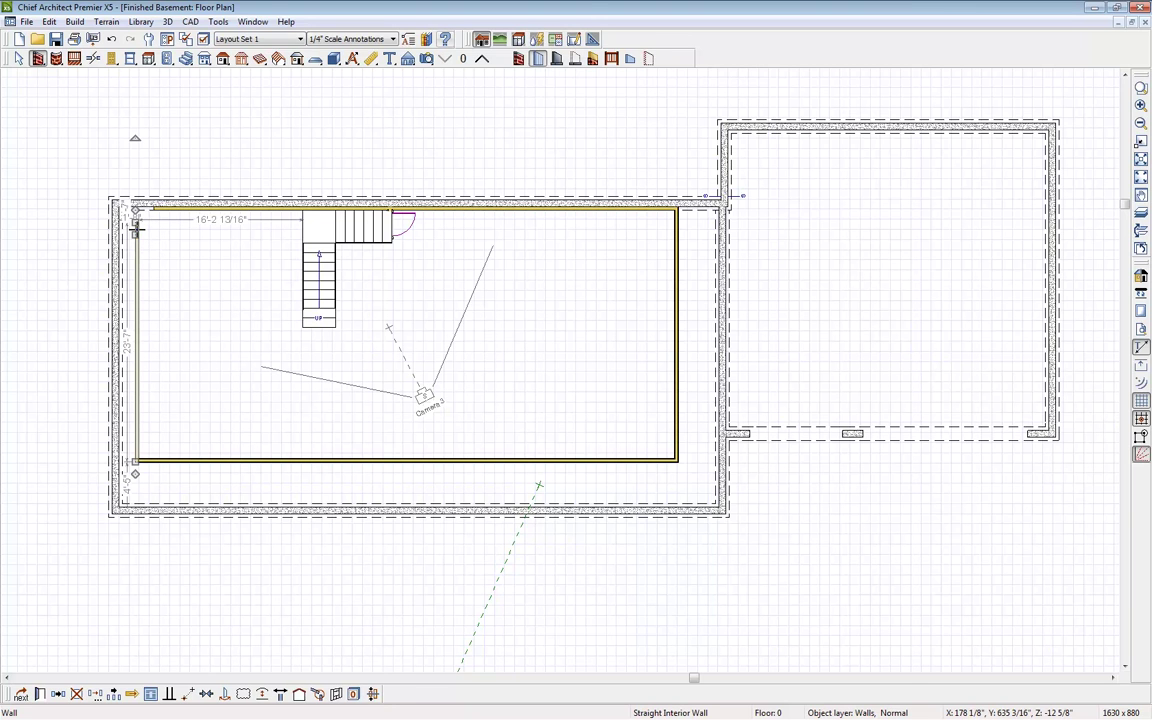
left_click(293, 460, "shift")
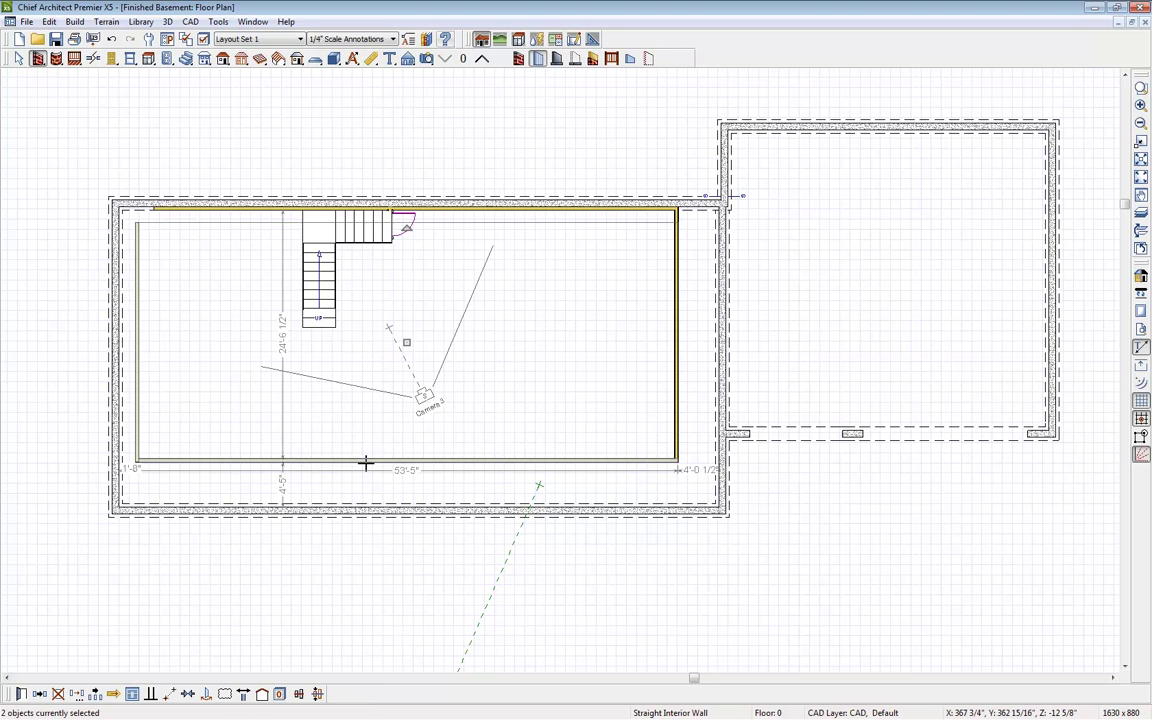
left_click(678, 448, "shift")
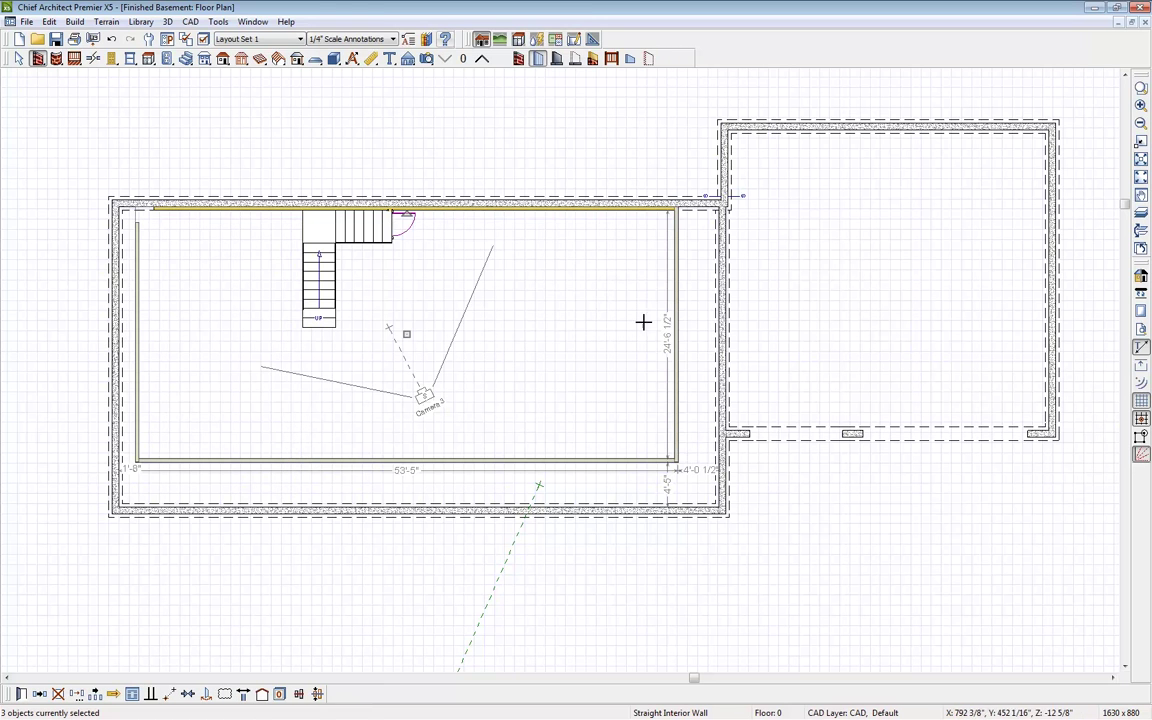
left_click(576, 211, "shift")
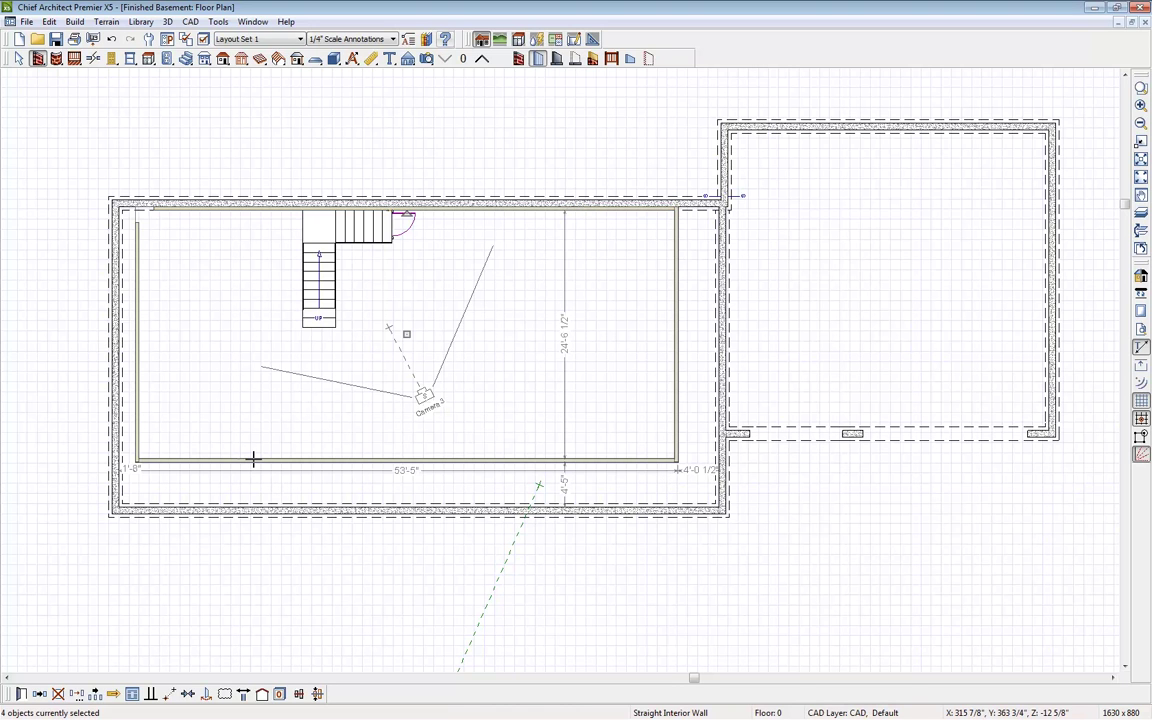
left_click(22, 694)
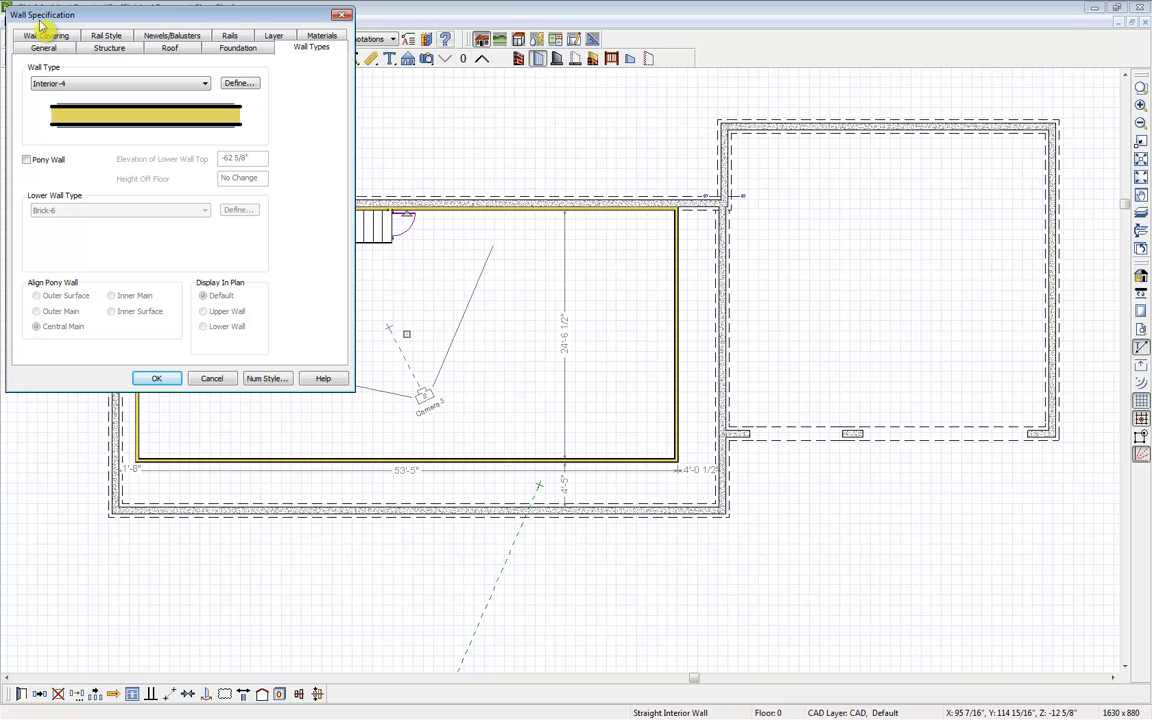
left_click(106, 50)
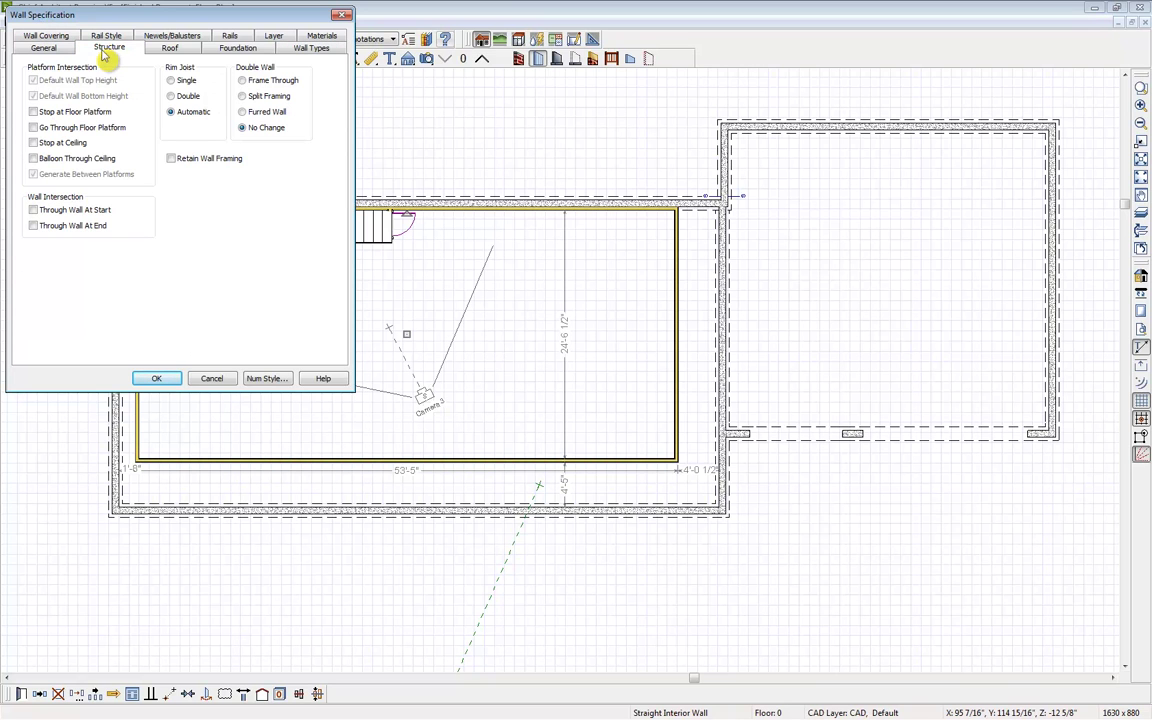
left_click(243, 113)
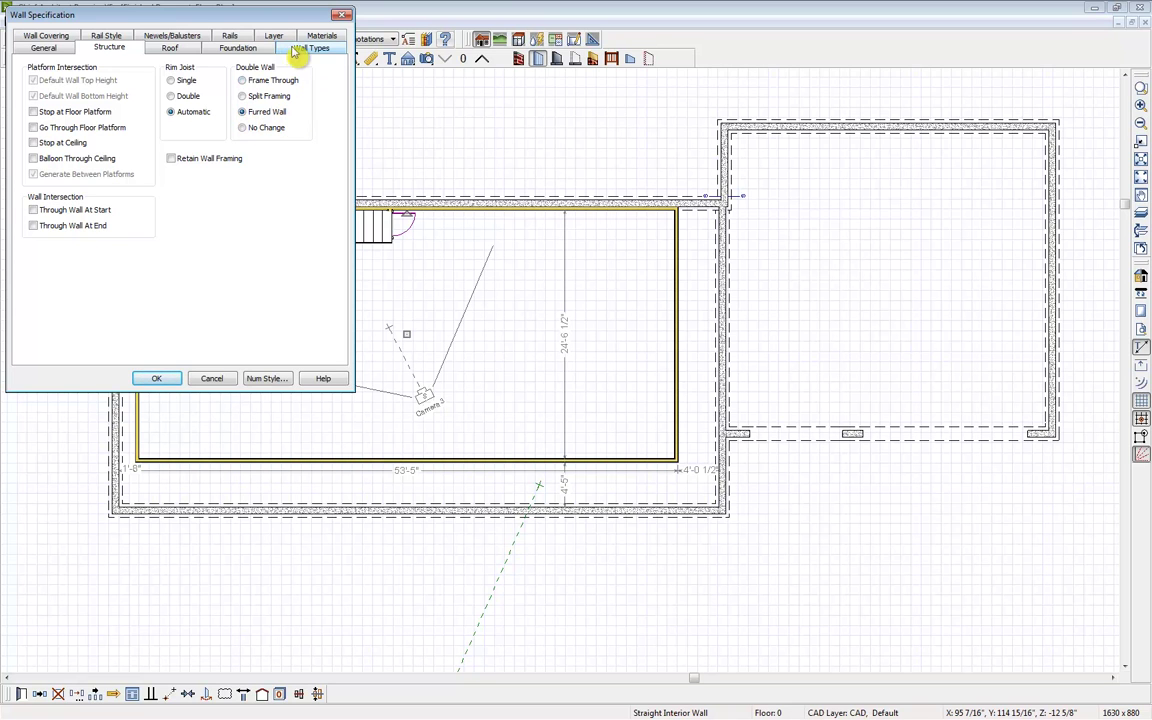
- Examine the available wall types and the three layers in the Interior-4 wall type definition
left_click(322, 50)
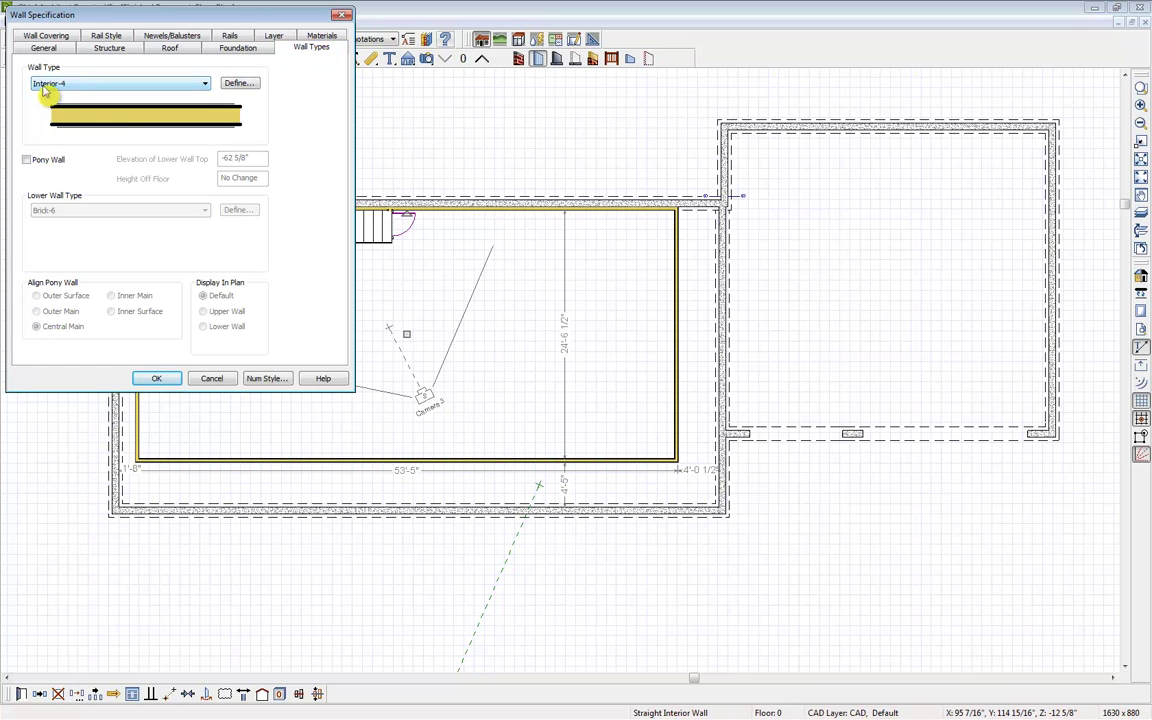
left_click(204, 85)
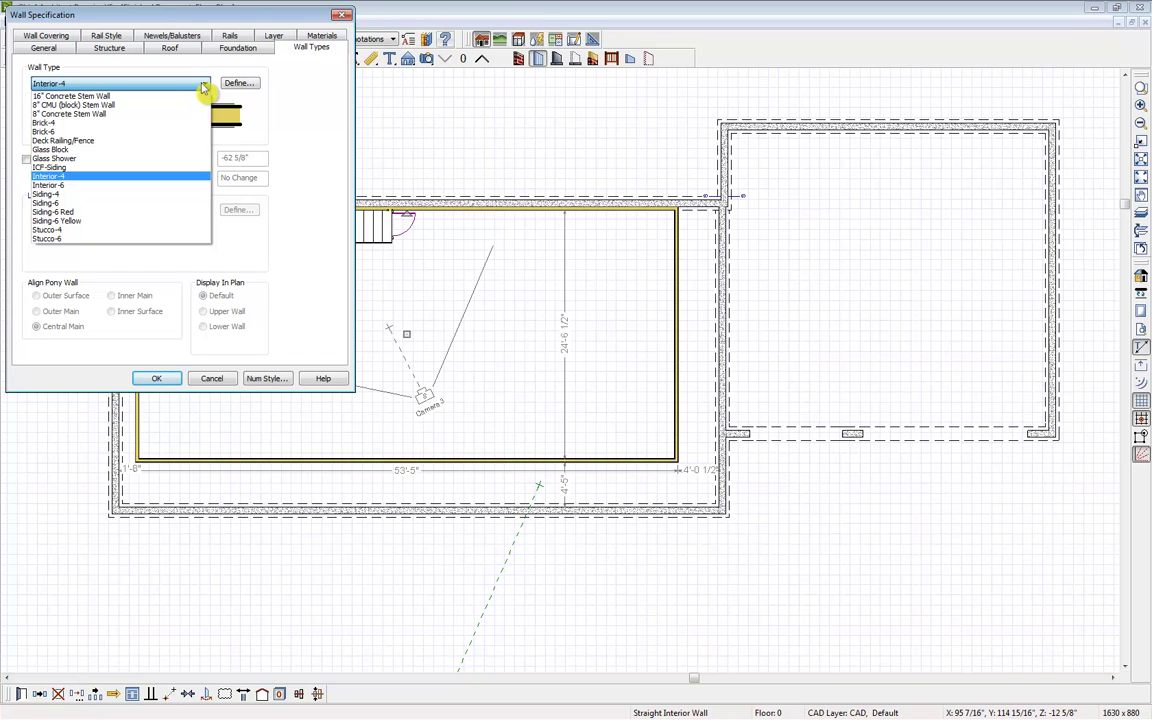
left_click(204, 86)
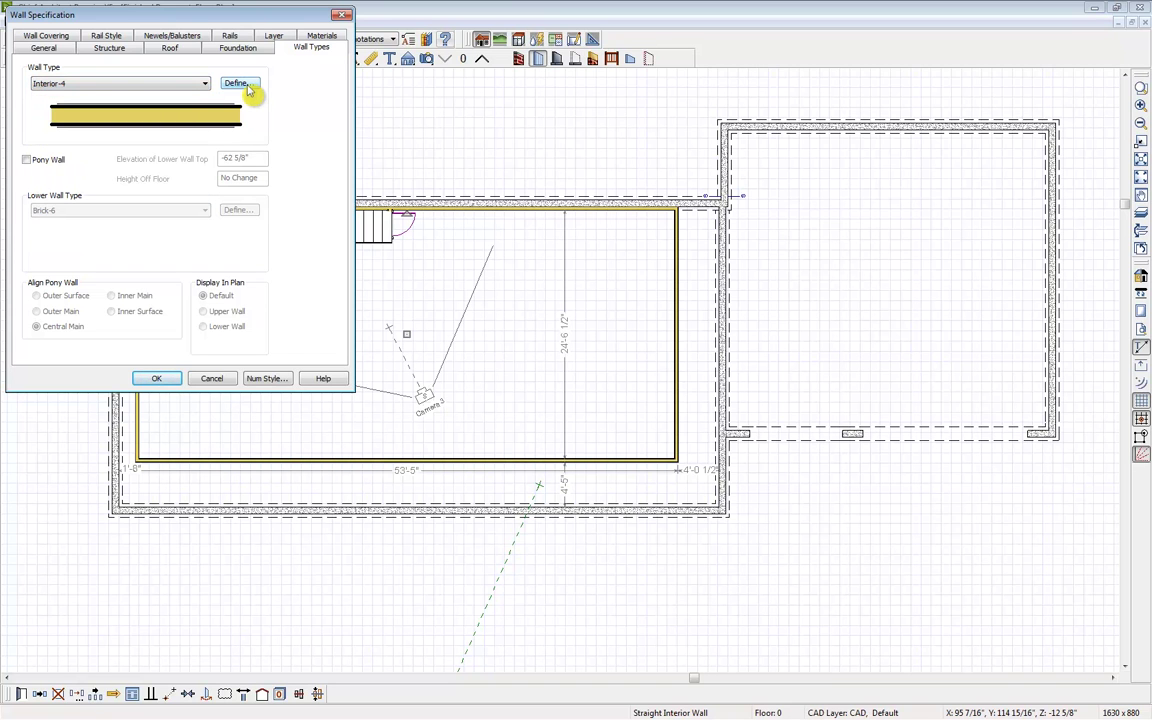
left_click(246, 86)
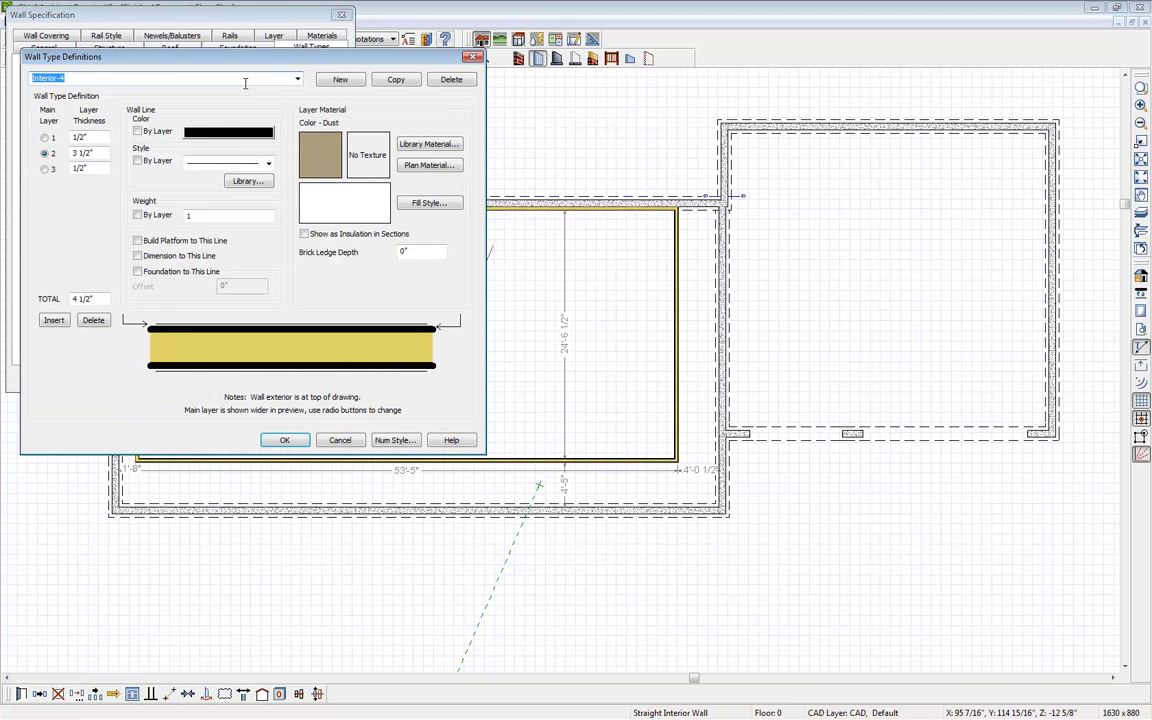
left_click(93, 136)
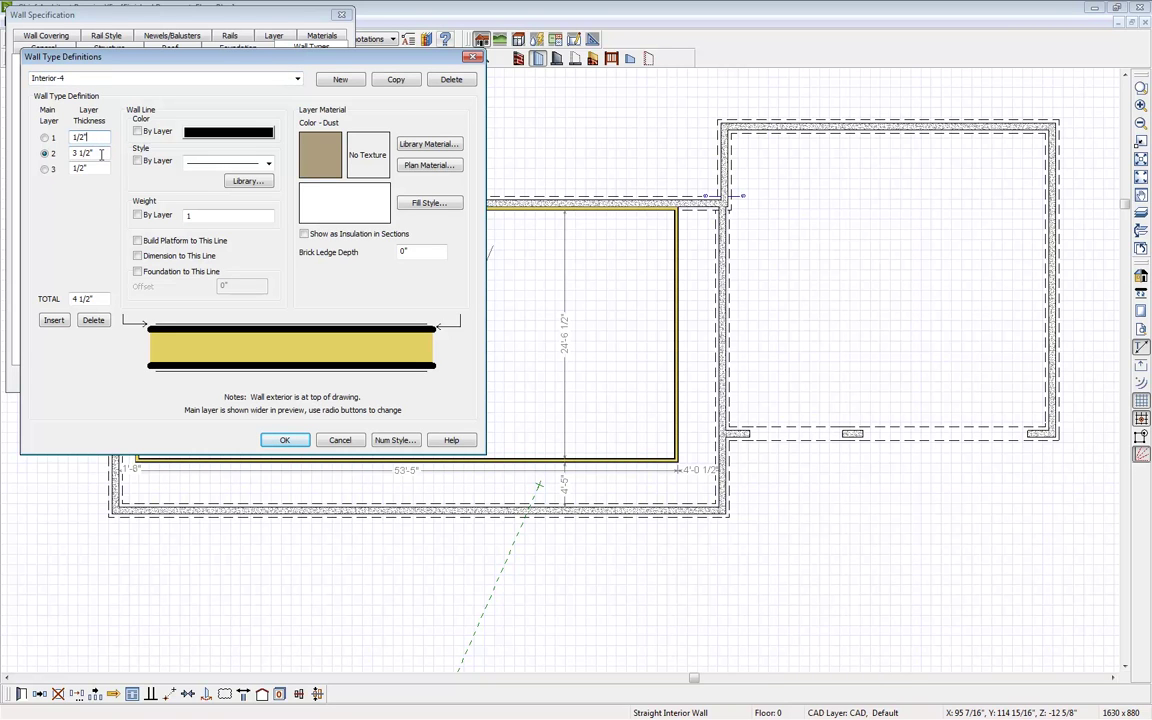
left_click(101, 153)
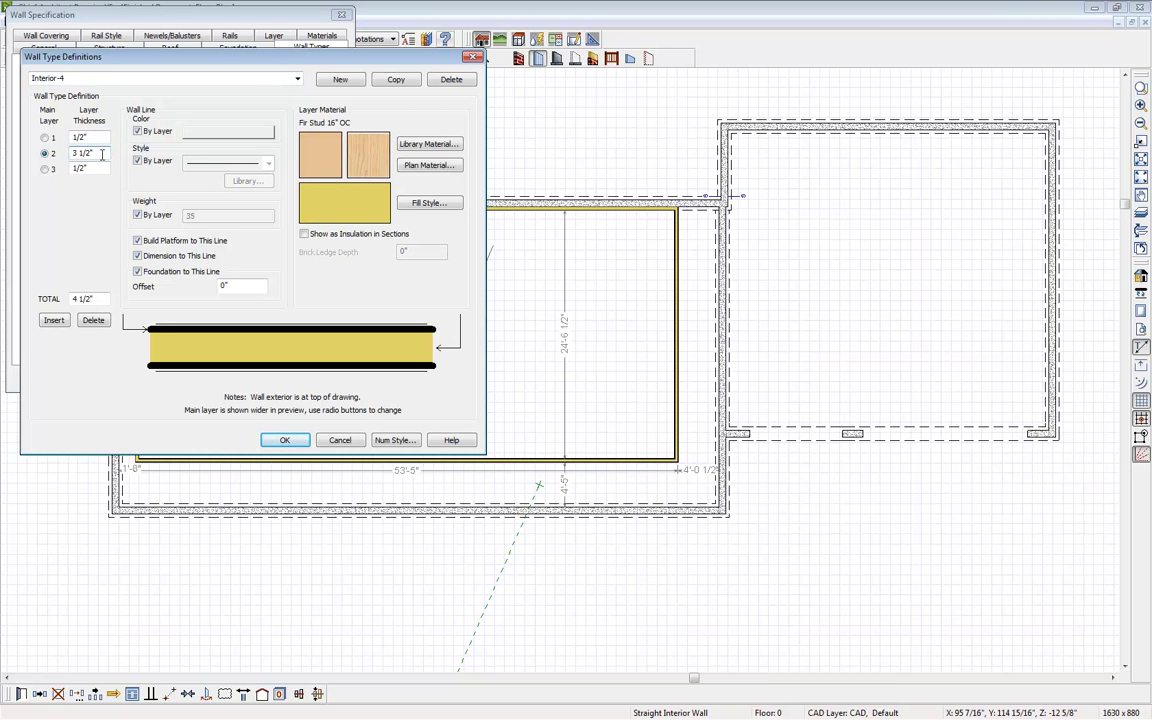
left_click(103, 168)
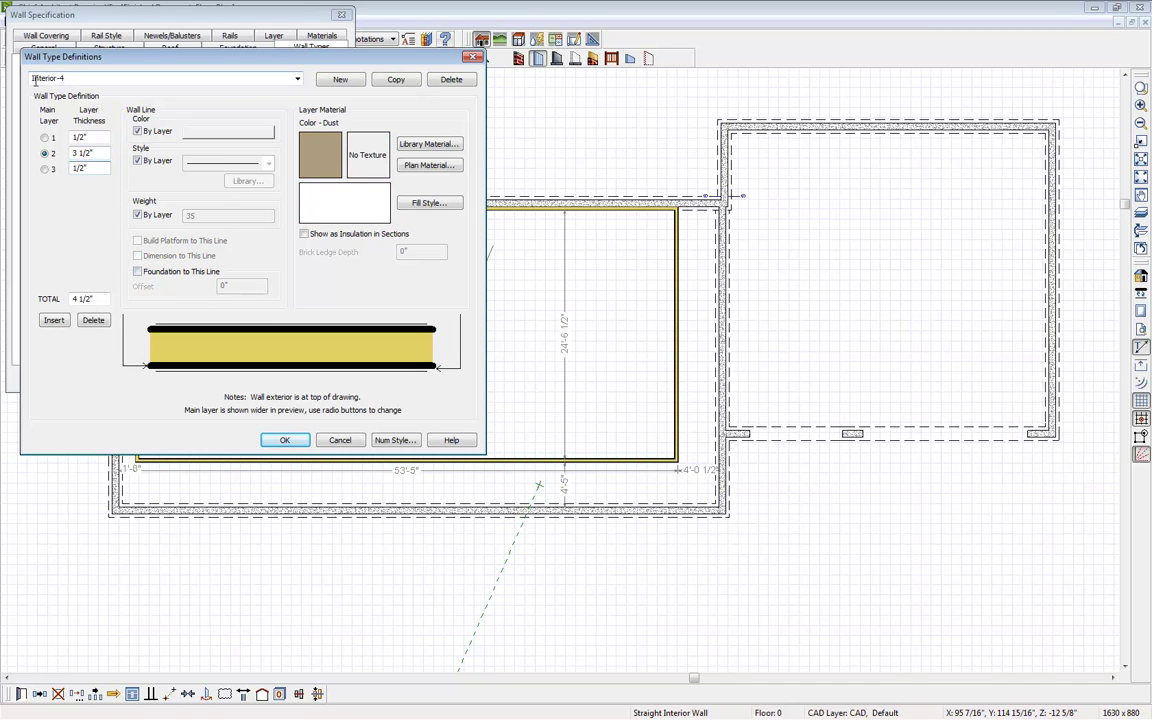
- Copy the Interior-4 wall type and name the copy "Basement Interior-4"
left_click(396, 81)
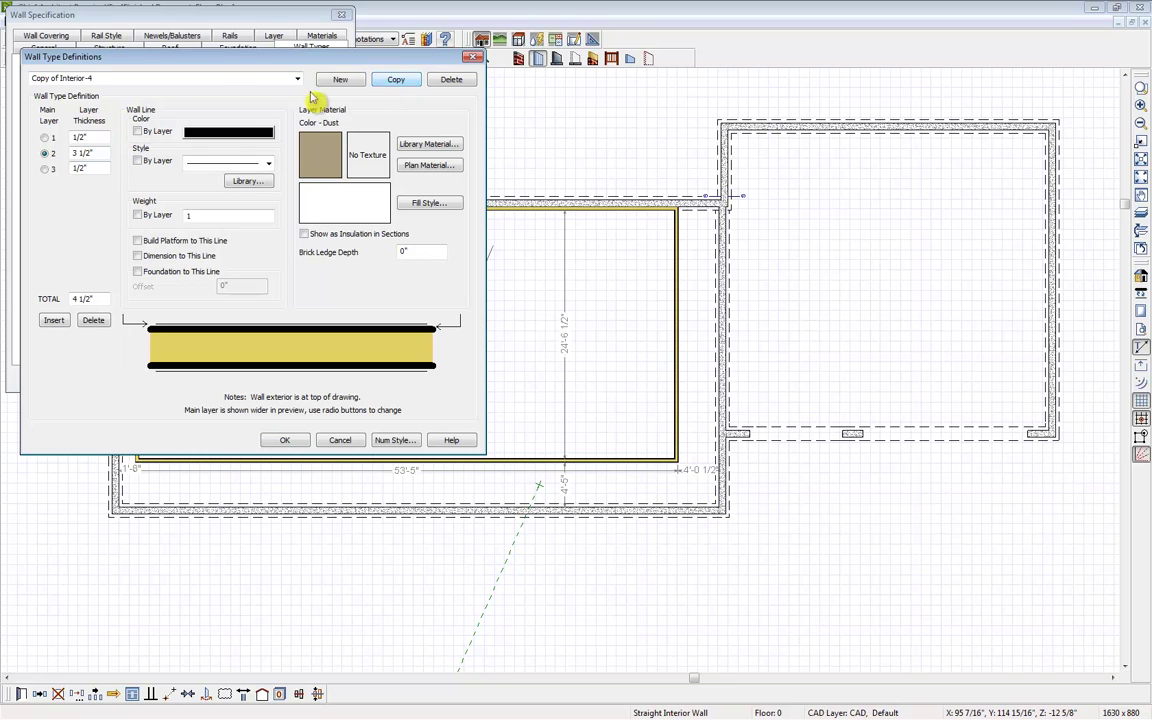
left_click(60, 78)
left_click_drag(60, 78, 8, 88)
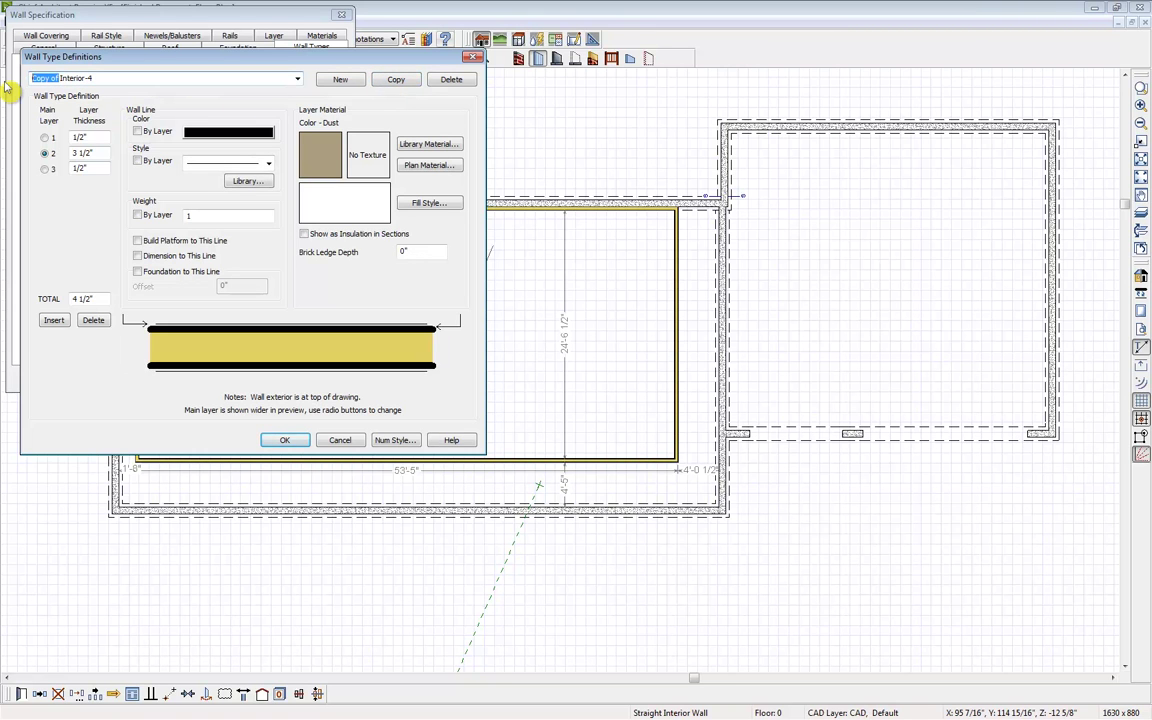
type("Basement")
- Set the thickness of layer 1 in the Basement Interior-4 wall type to 3/4"
left_click(92, 137)
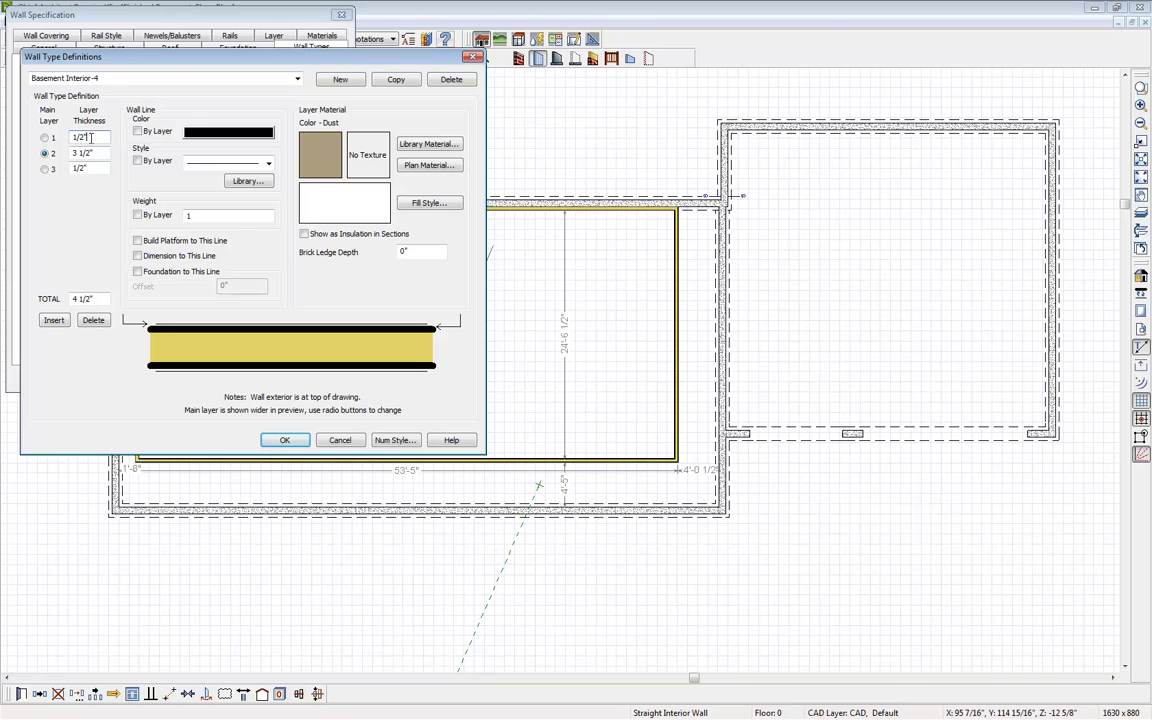
left_click_drag(88, 137, 59, 137)
left_click(378, 143)
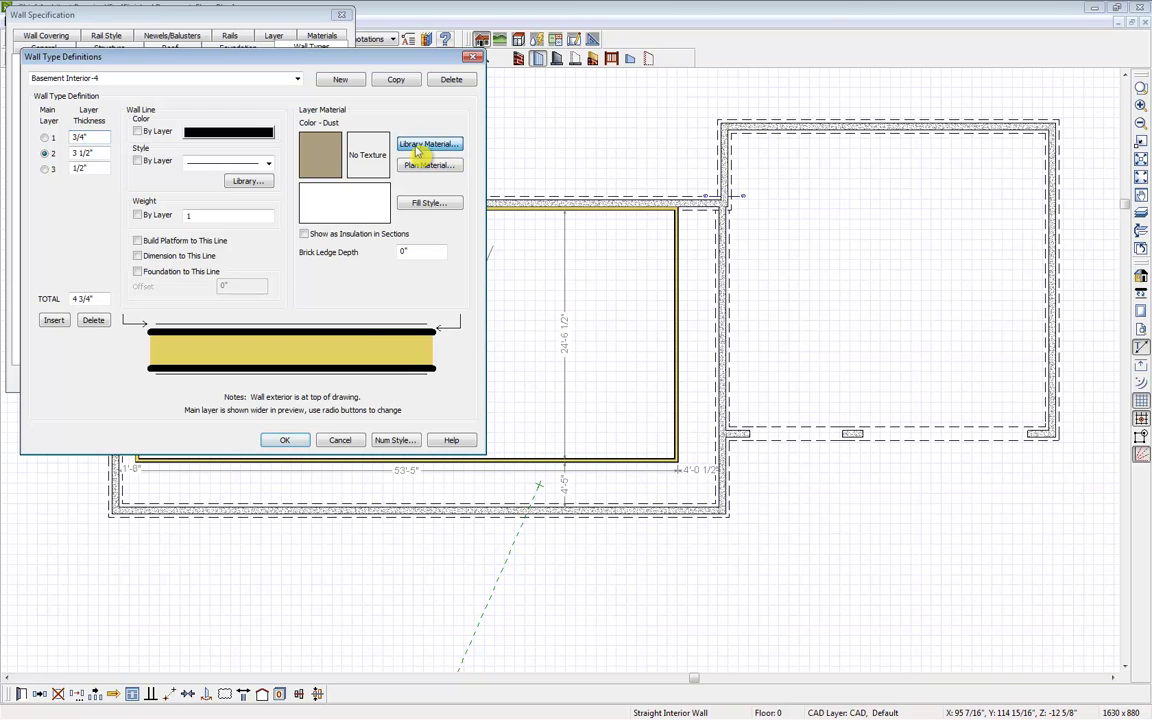
- Assign the library material Insulation Foam to the exterior layer of Basement Interior-4 and accept the wall type definition
left_click(415, 145)
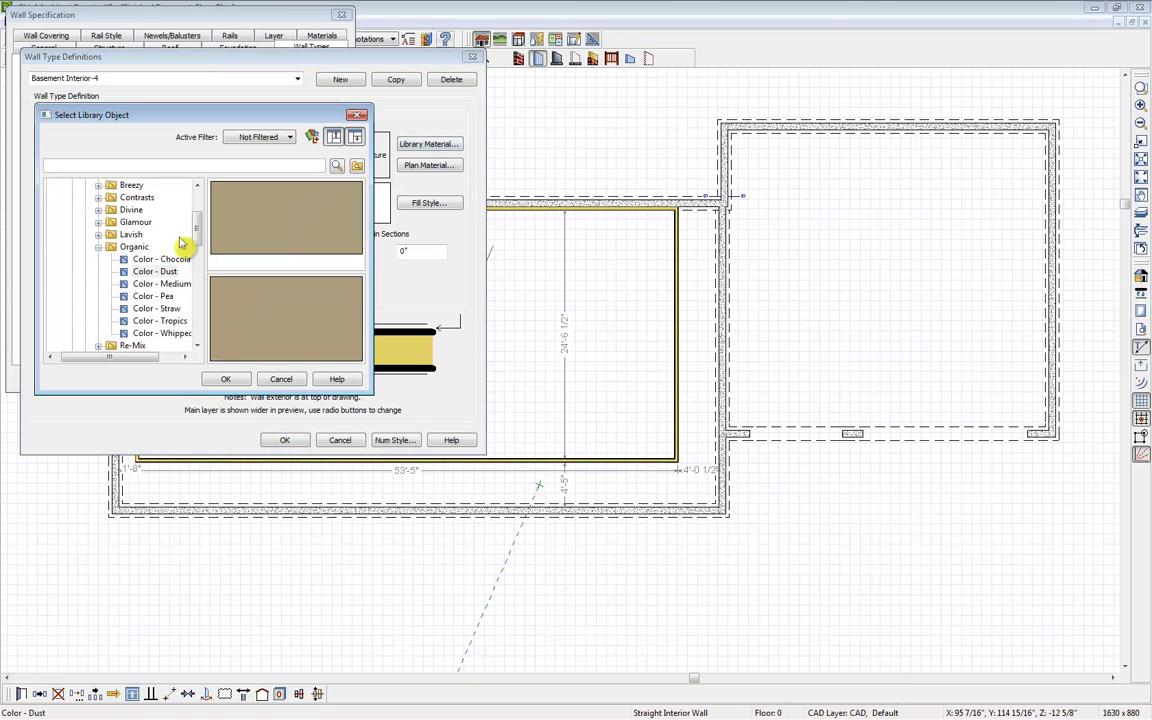
left_click(98, 246)
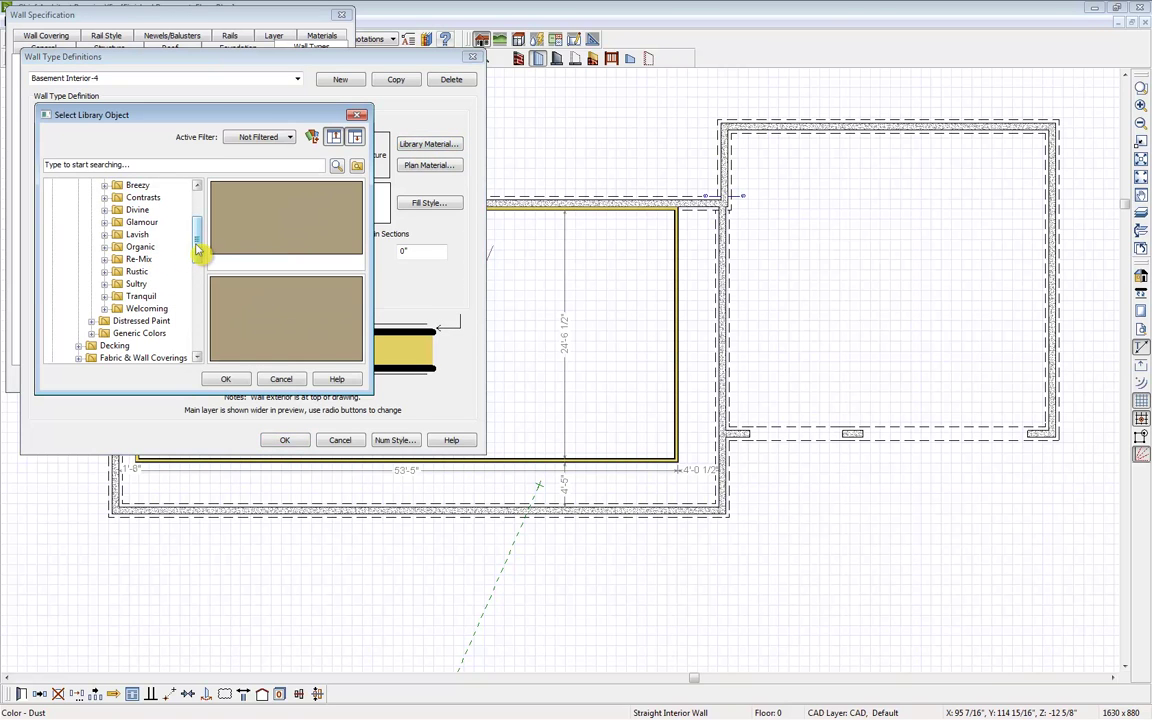
scroll(197, 252, "down", 5)
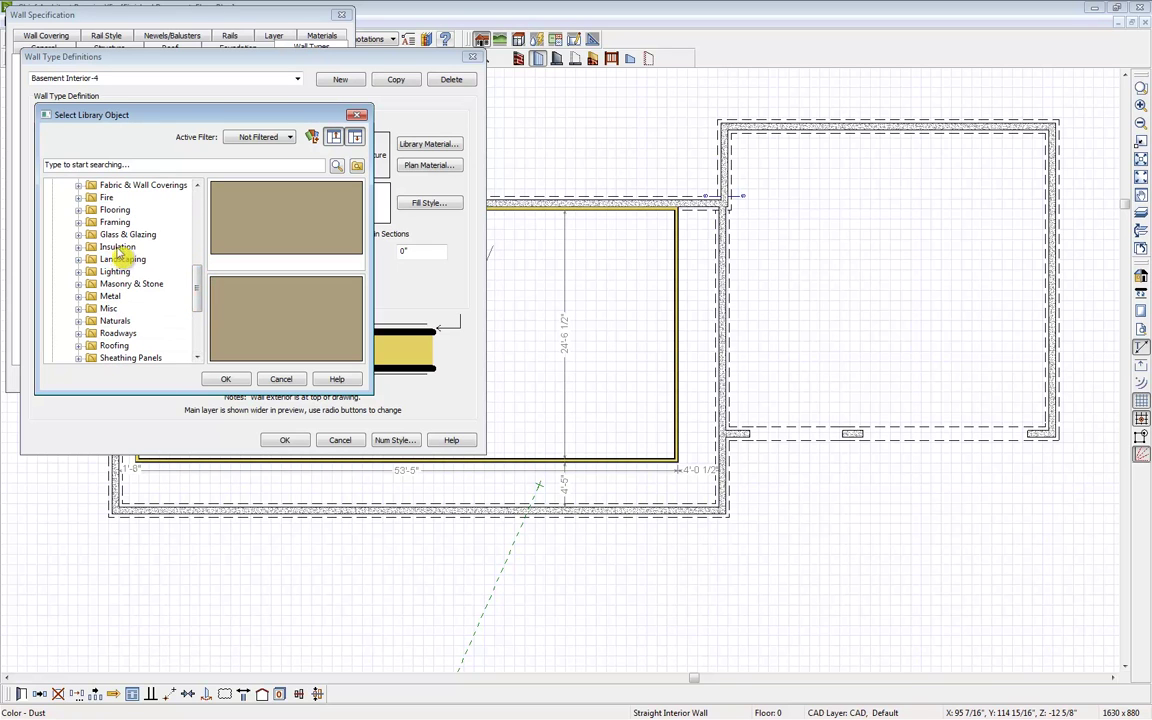
left_click(79, 246)
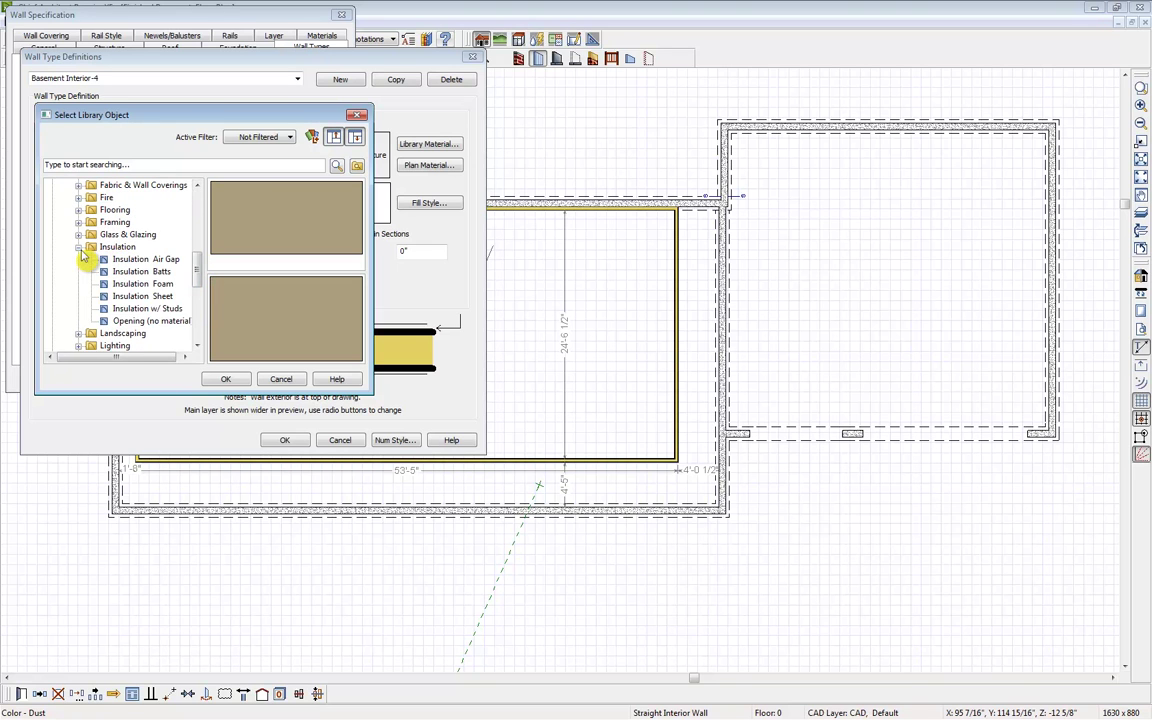
left_click(137, 285)
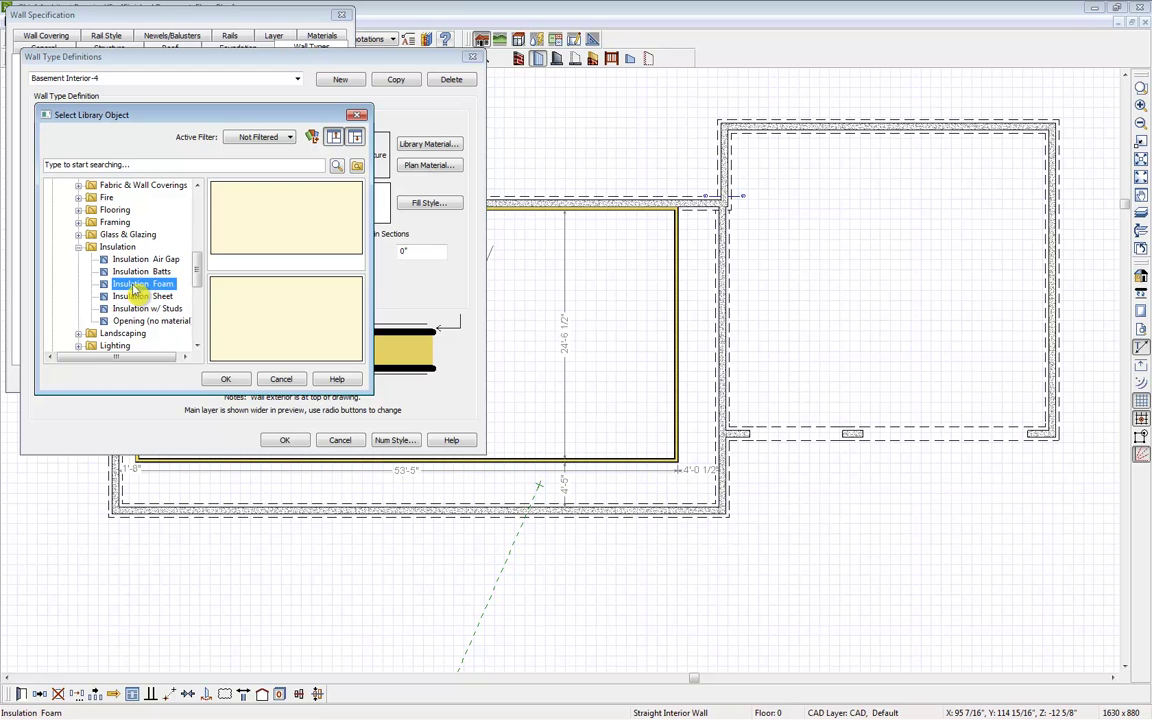
left_click(228, 380)
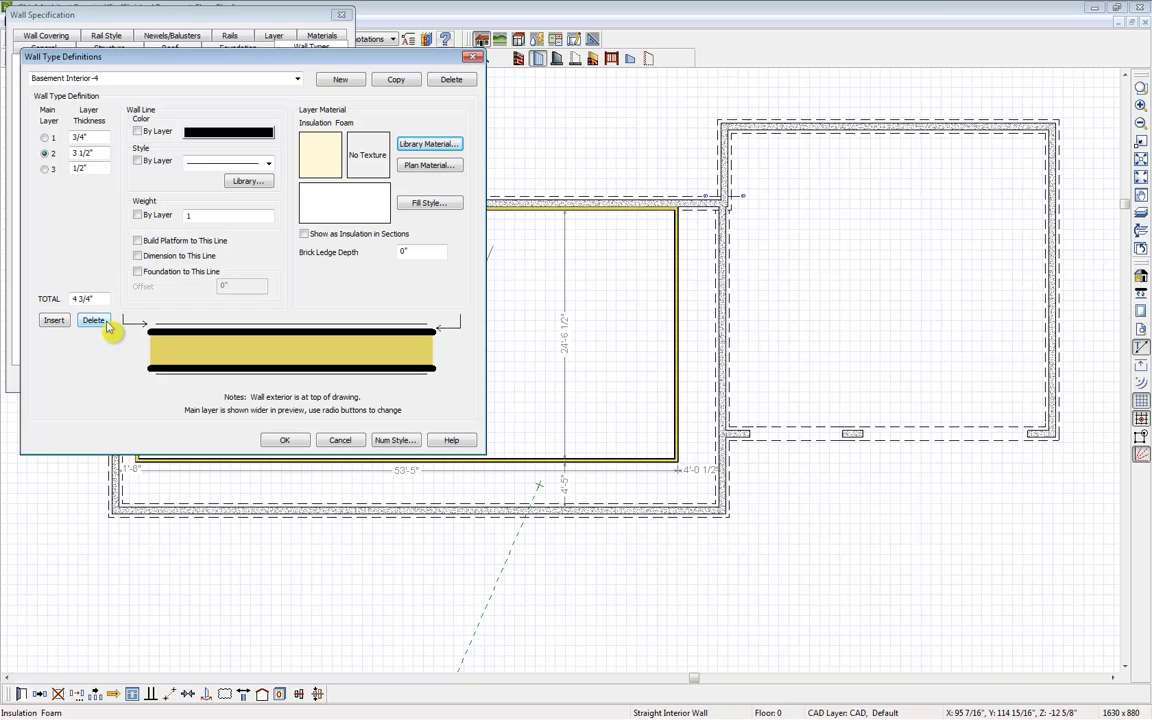
left_click(285, 441)
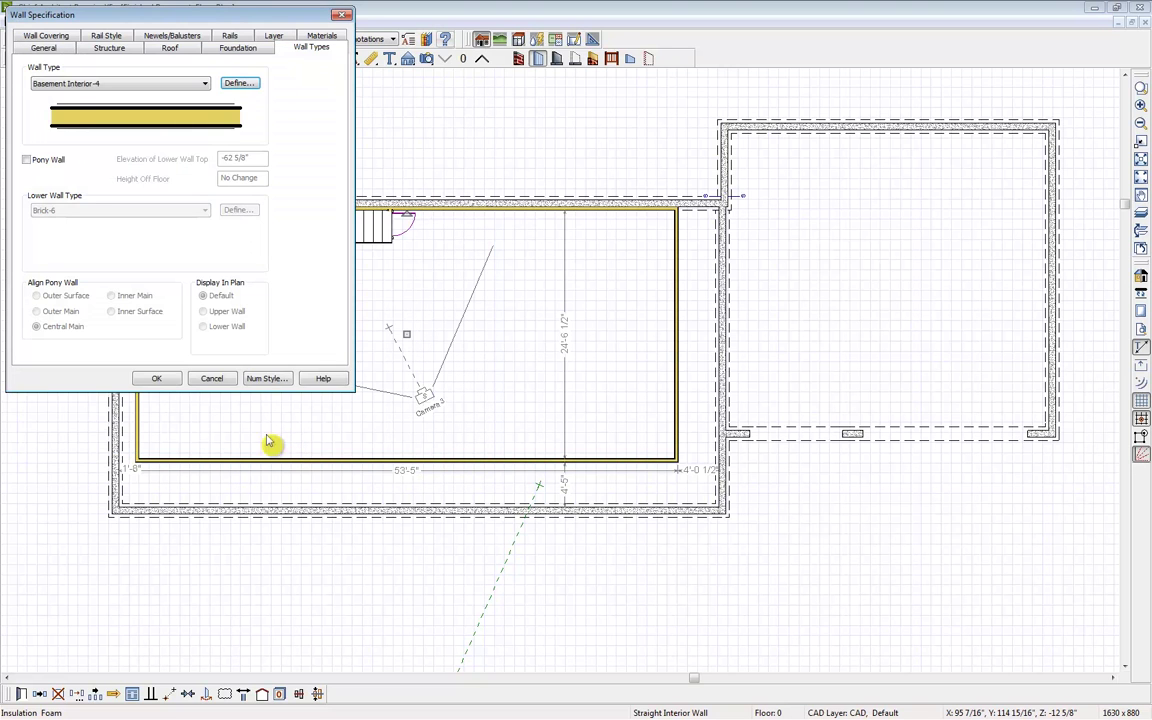
- Accept the Basement Interior-4 type for the selected walls and move the plan's left, lower and right interior walls against the foundation walls
left_click(157, 380)
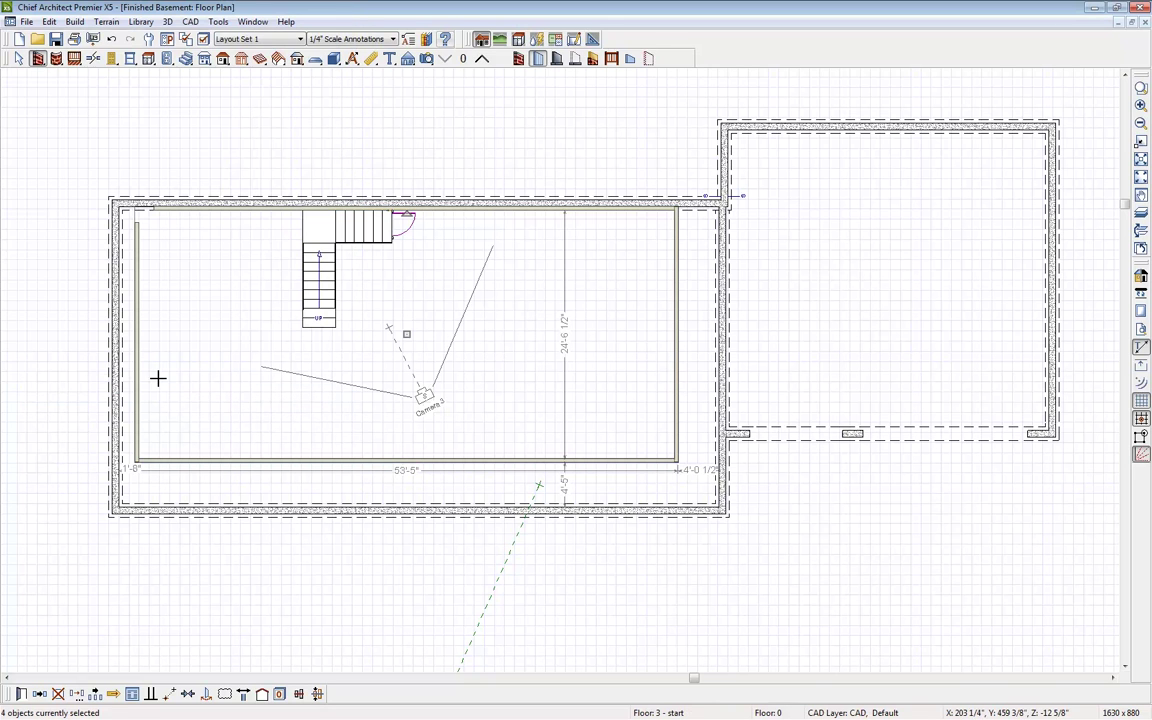
left_click(137, 383)
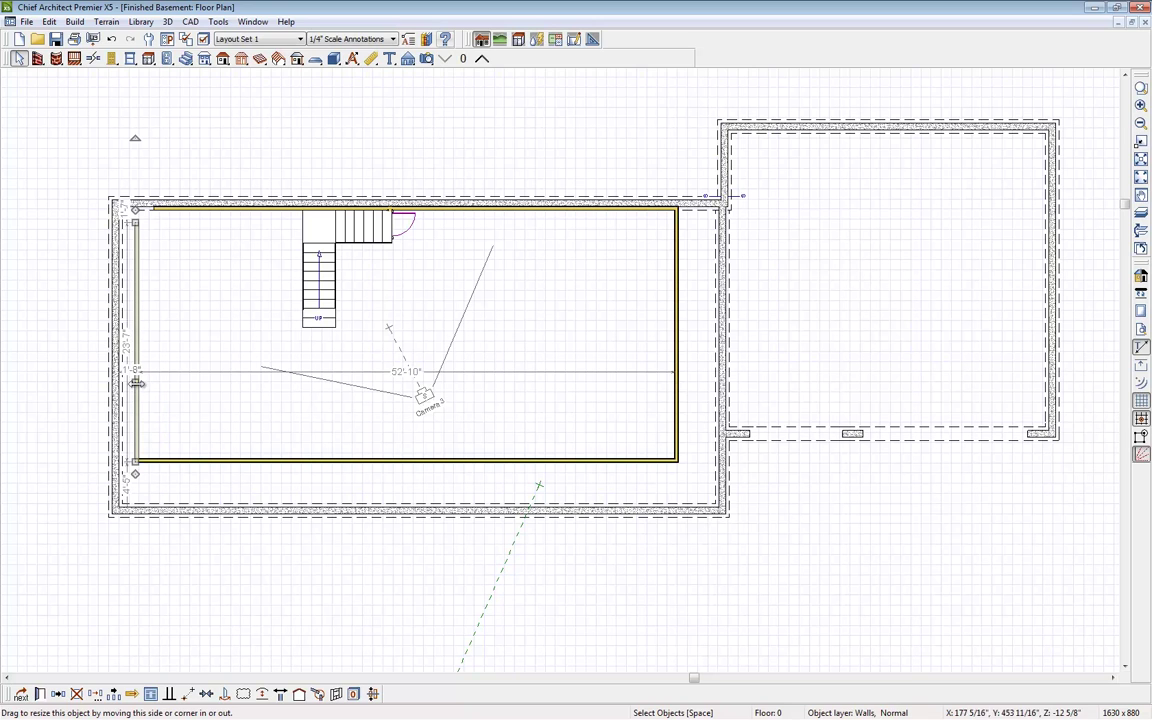
left_click_drag(135, 382, 119, 382)
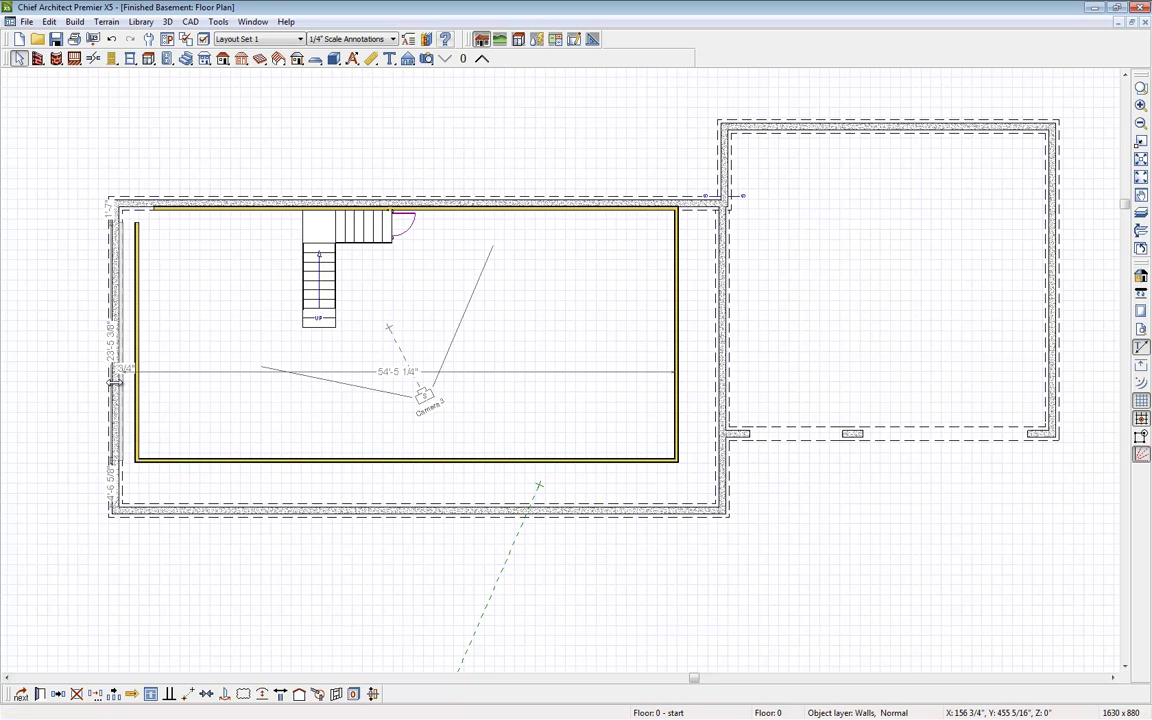
left_click(161, 461)
left_click_drag(161, 463, 335, 515)
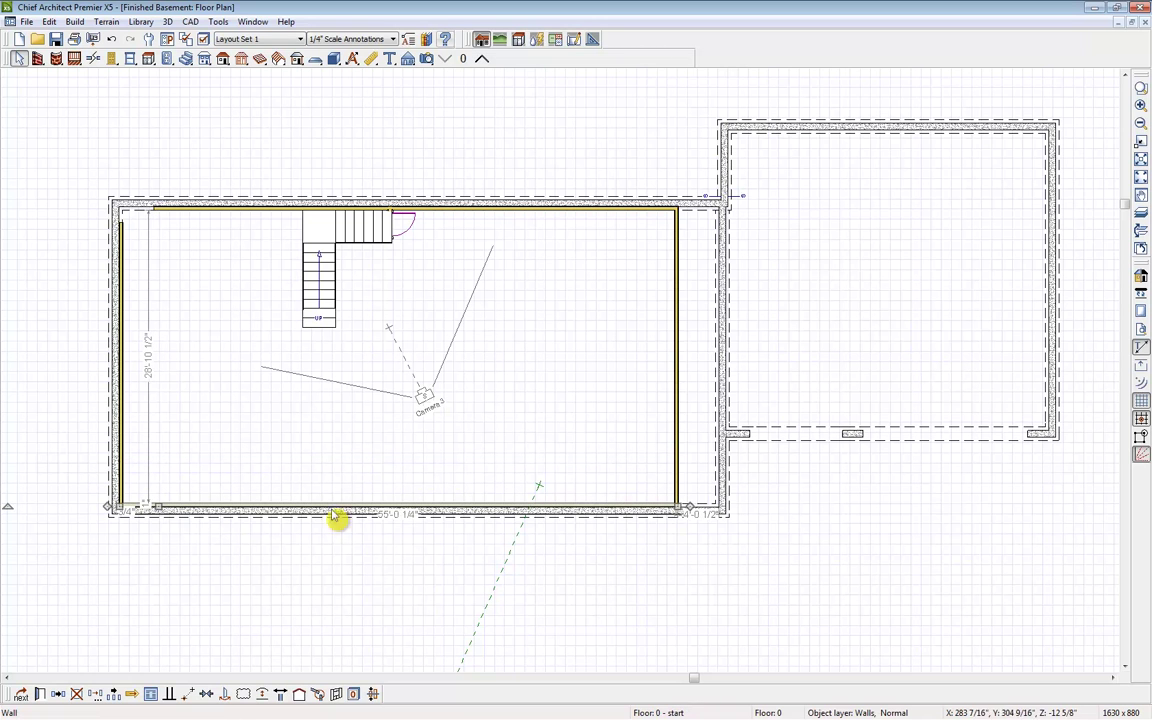
left_click(678, 483)
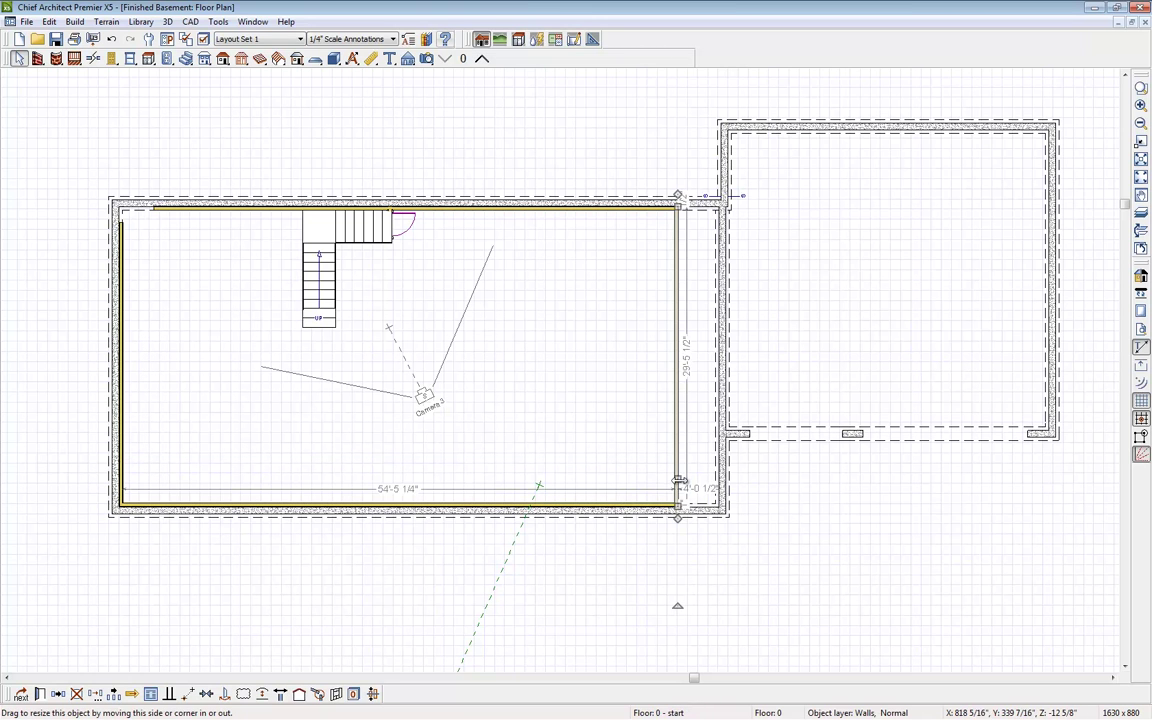
left_click_drag(678, 483, 733, 492)
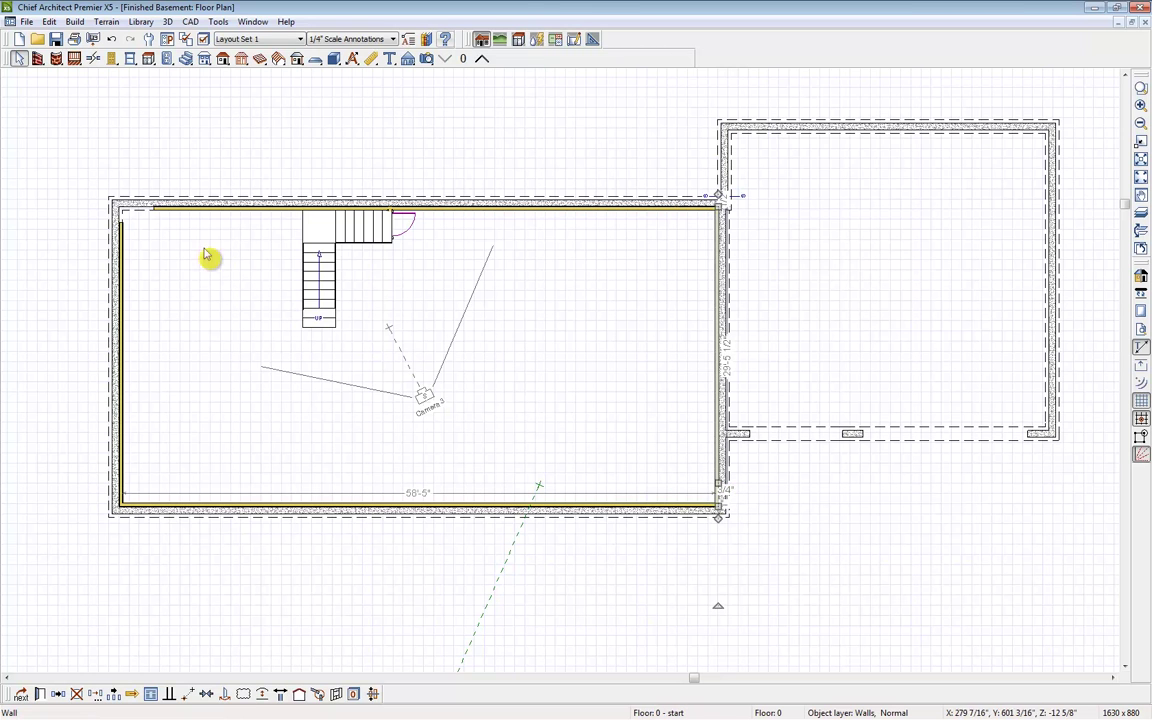
- Extend the upper and left interior walls until they meet and close the basement room's upper-left corner
left_click(172, 214)
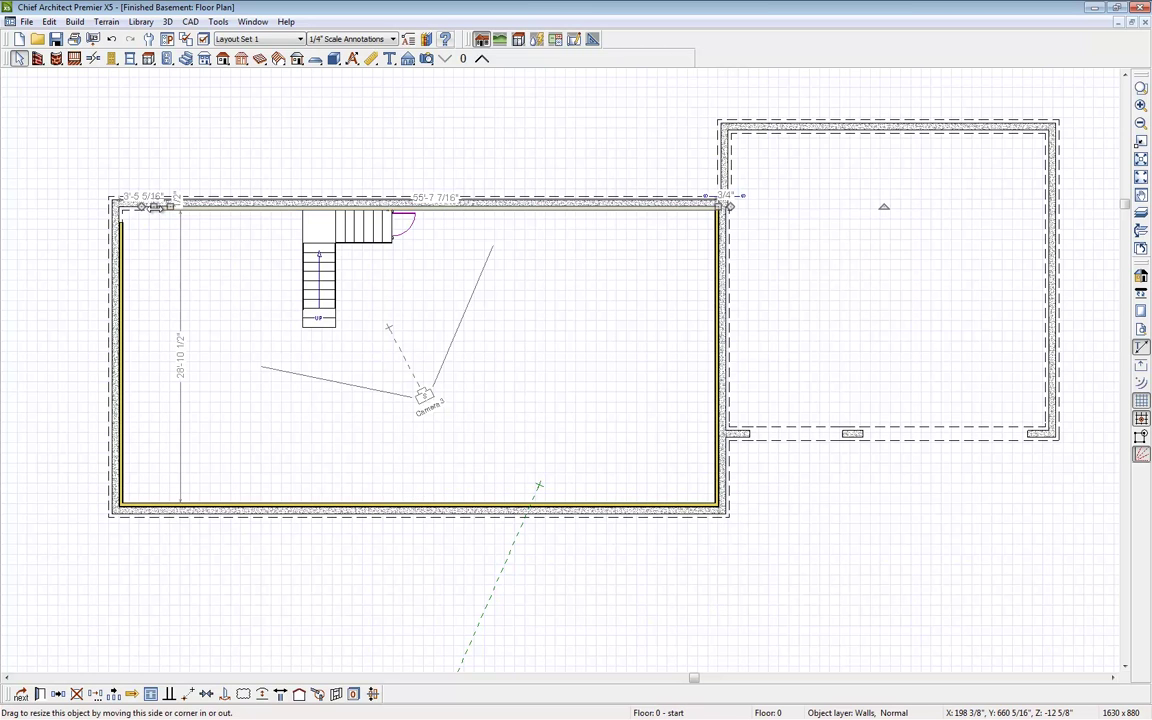
mouse_move(128, 208)
left_mouse_down()
mouse_move(120, 222)
mouse_move(117, 208)
left_mouse_up()
left_click(122, 254)
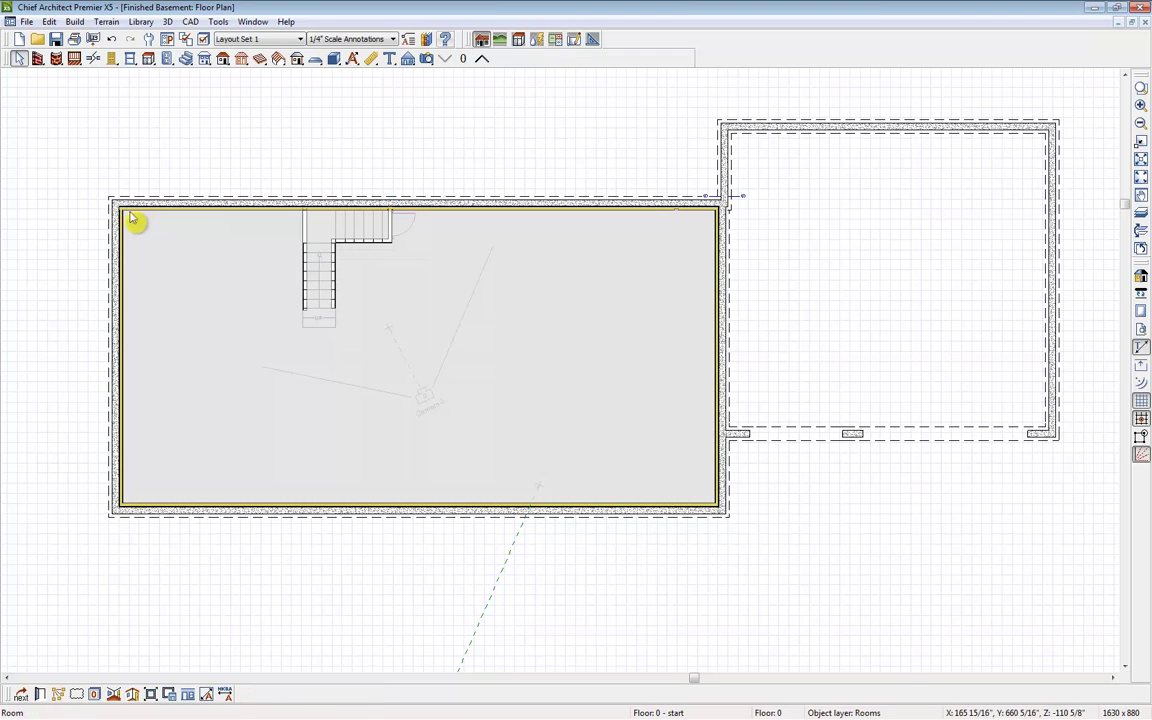
- Open the Camera 3 view and bring up the structure settings of the basement room
left_click(424, 400)
double_click(428, 397)
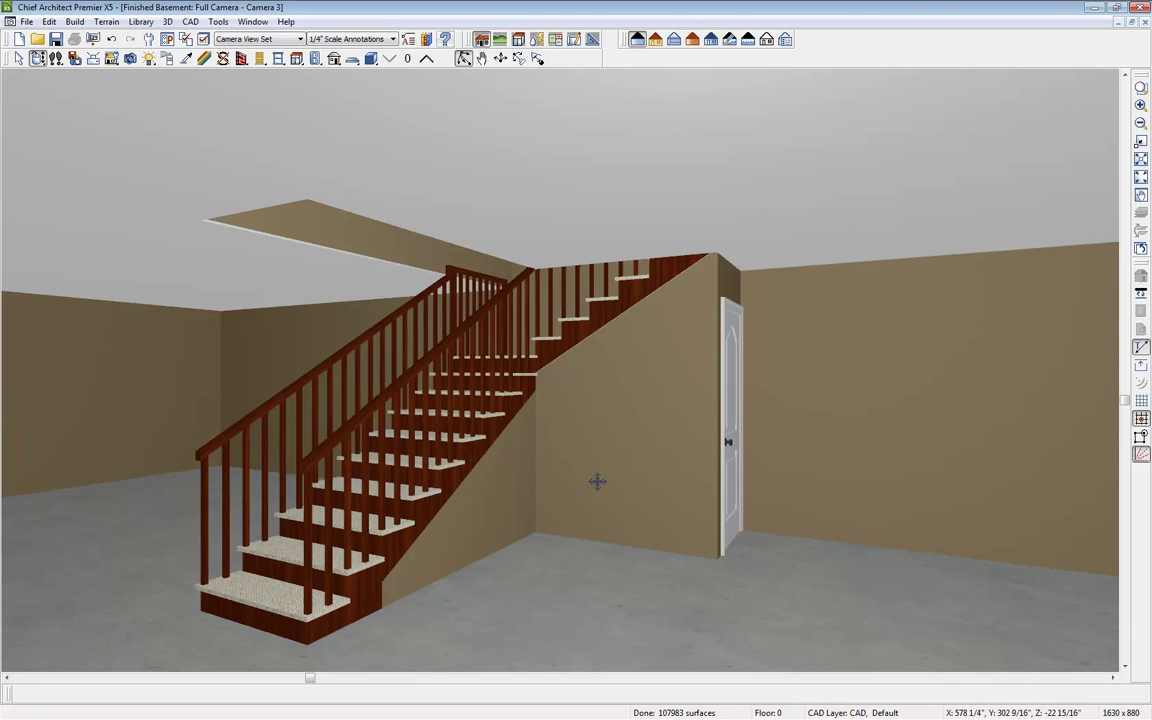
left_click(550, 620)
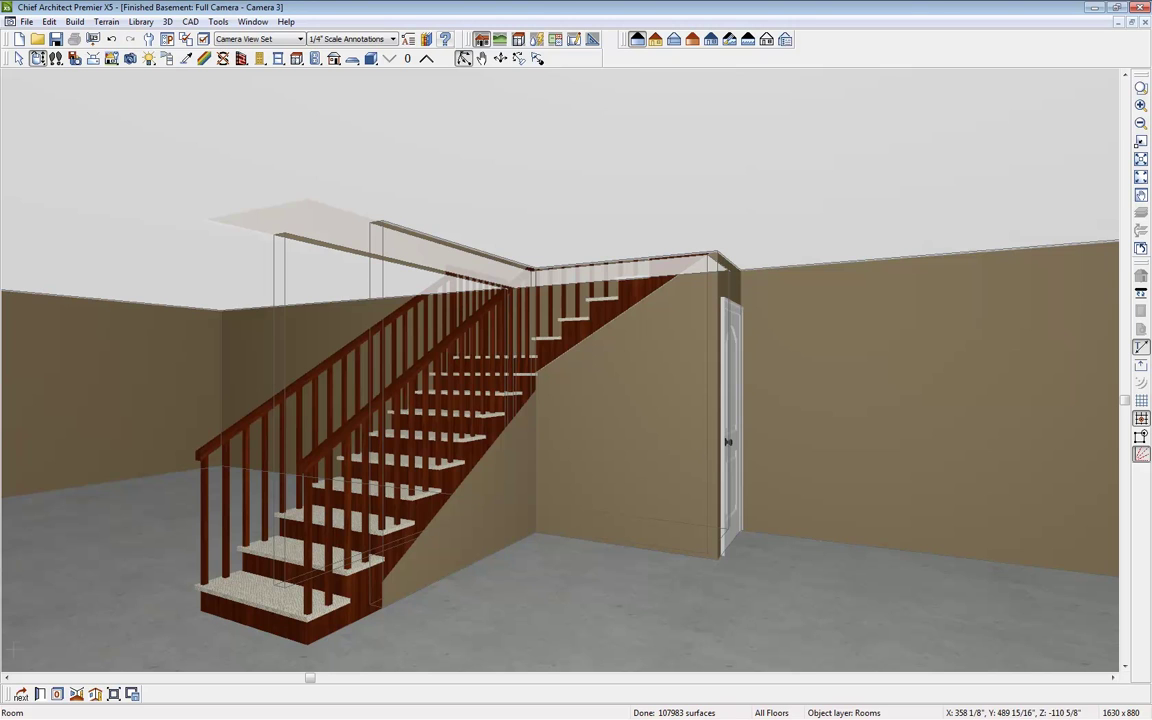
left_click(40, 694)
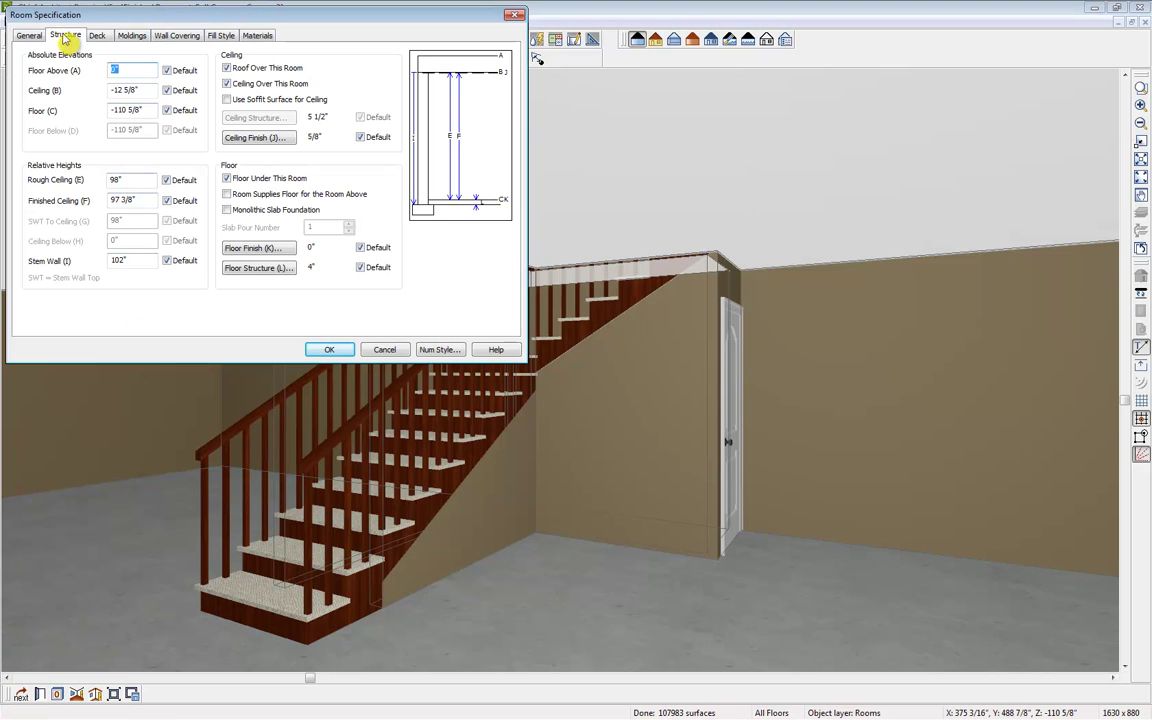
- Add a 3/8" layer of the library material Carpet Padding to the basement room's floor finish
left_click(245, 251)
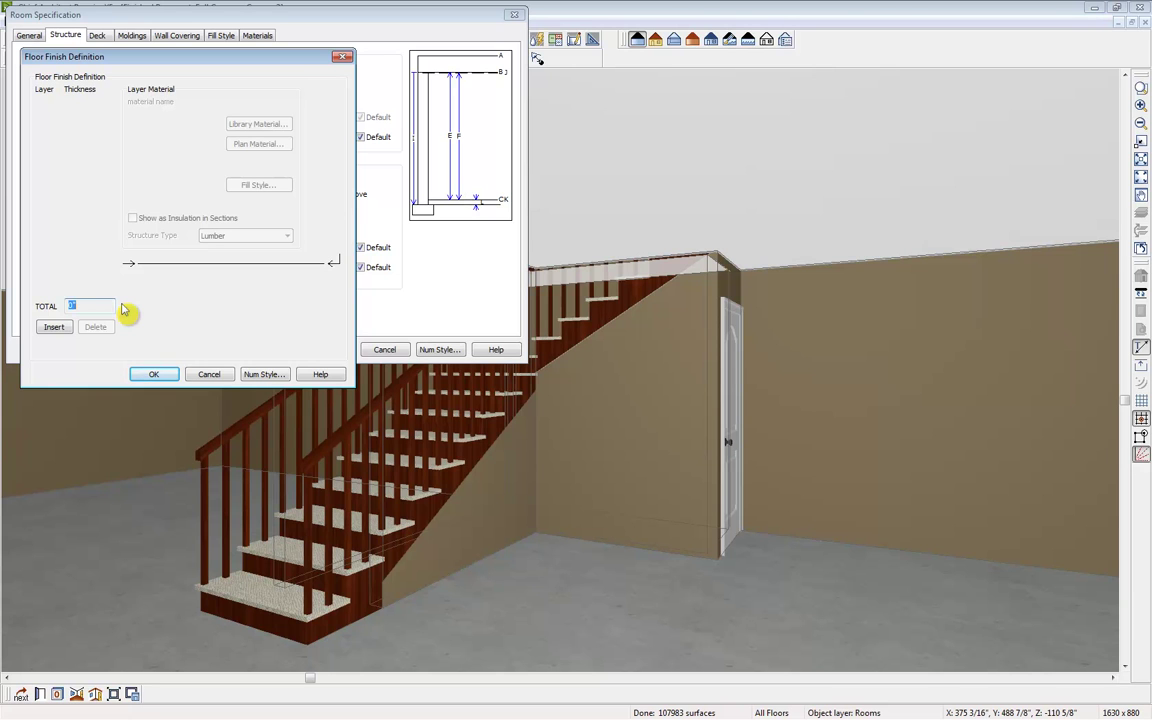
left_click(55, 327)
left_click(92, 107)
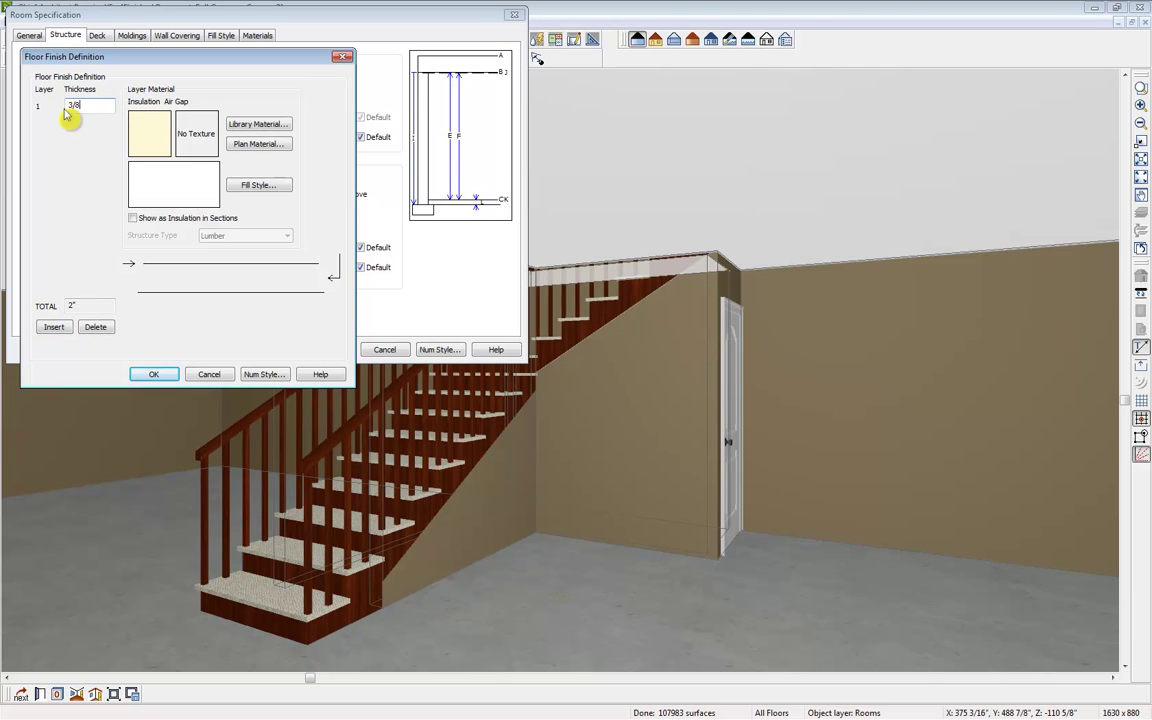
left_click(272, 122)
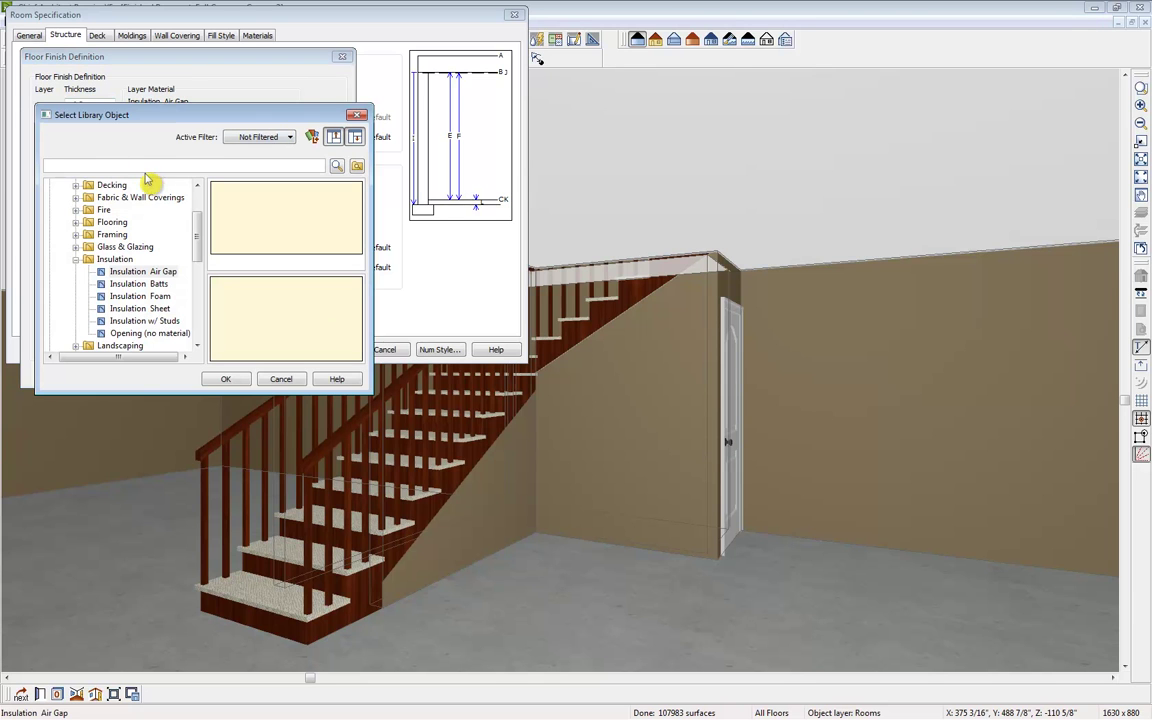
left_click(144, 164)
type("carpet pad")
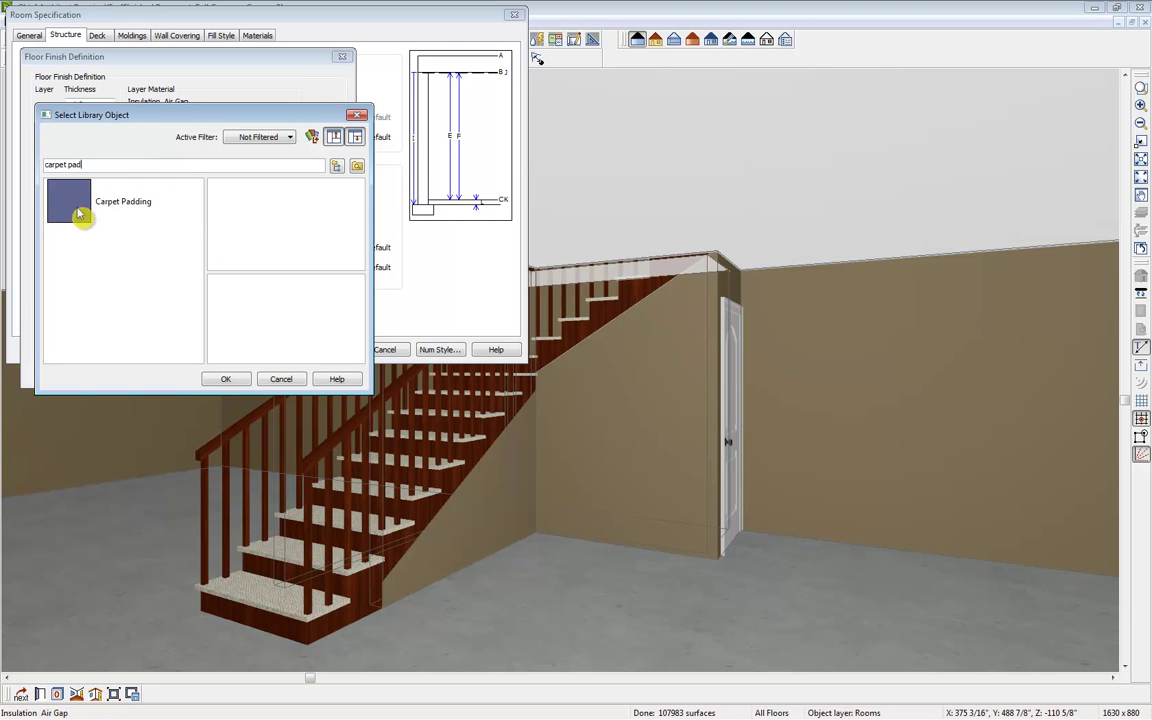
left_click(80, 213)
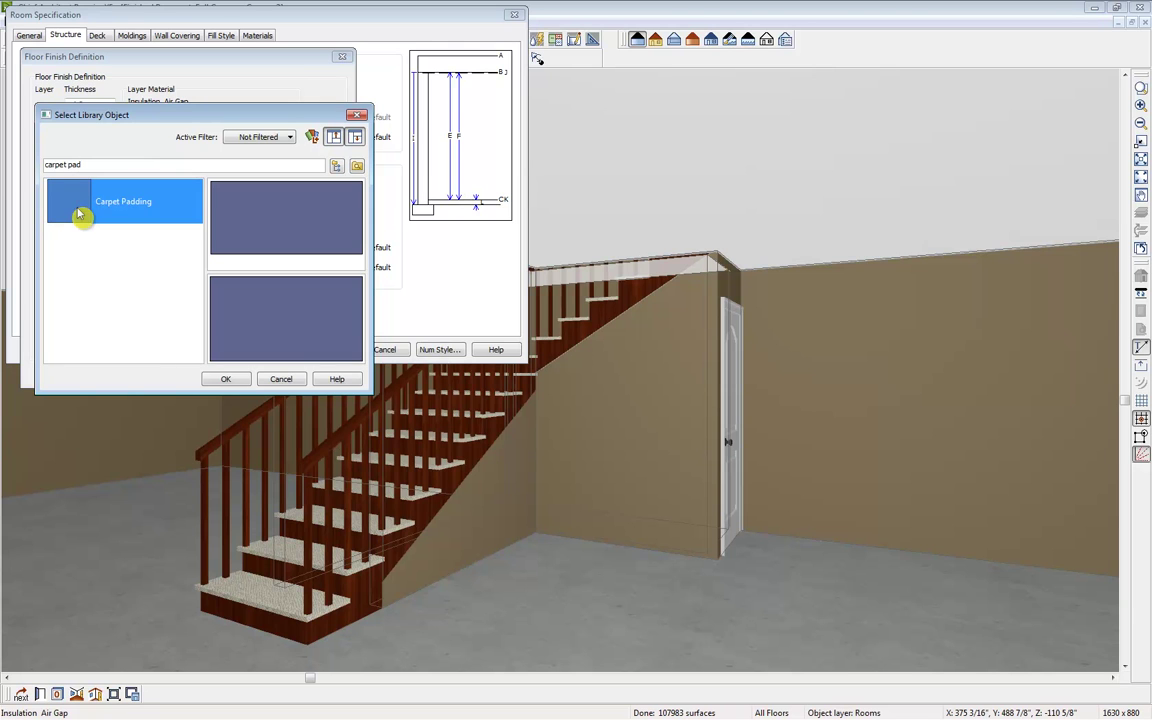
left_click(227, 380)
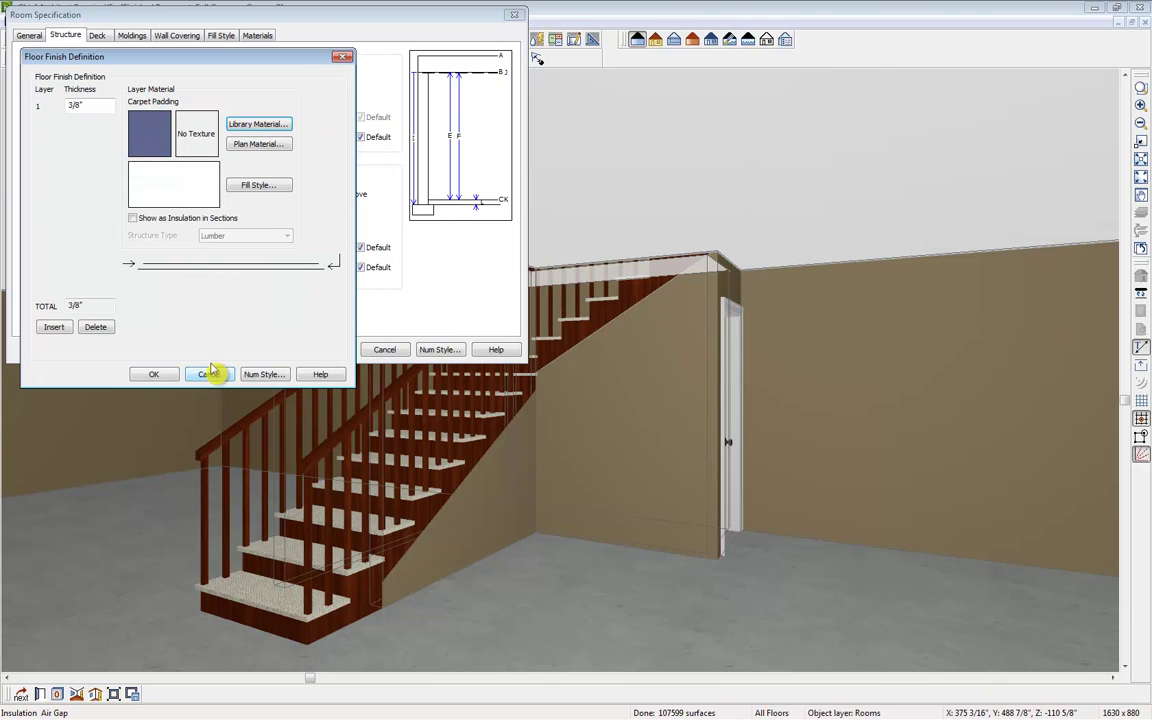
- Insert a 1" floor finish layer of the library material Carpet-A2 above the padding and accept the room specification
left_click(50, 327)
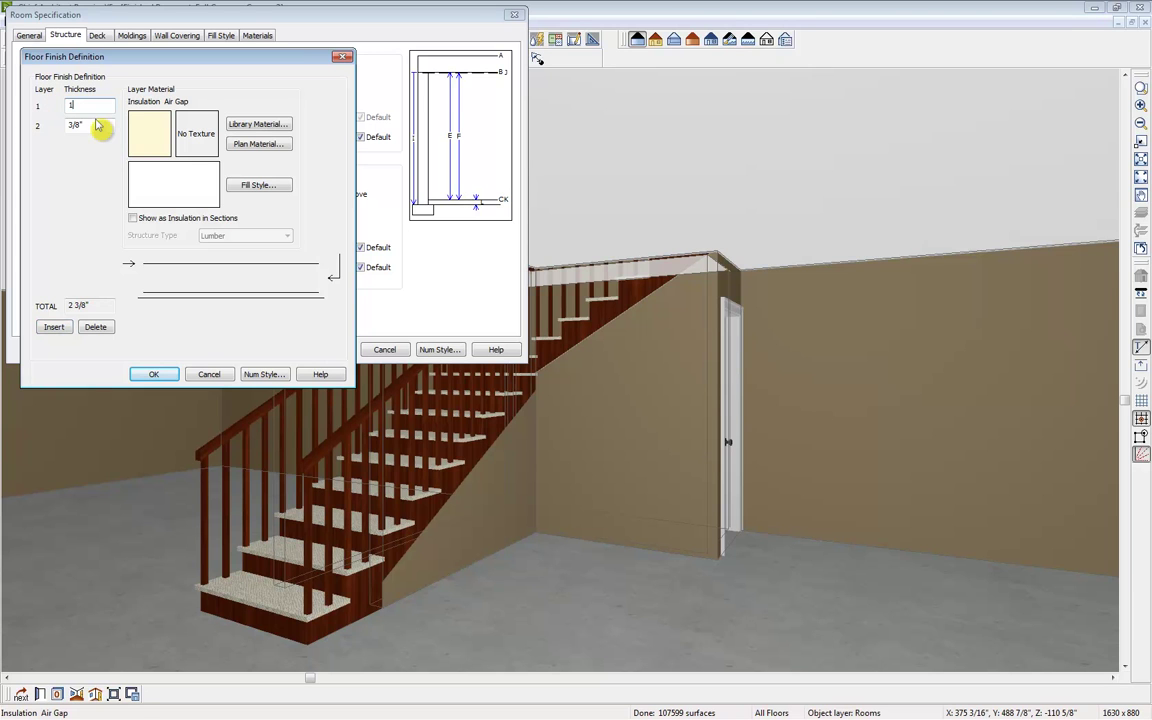
left_click(258, 124)
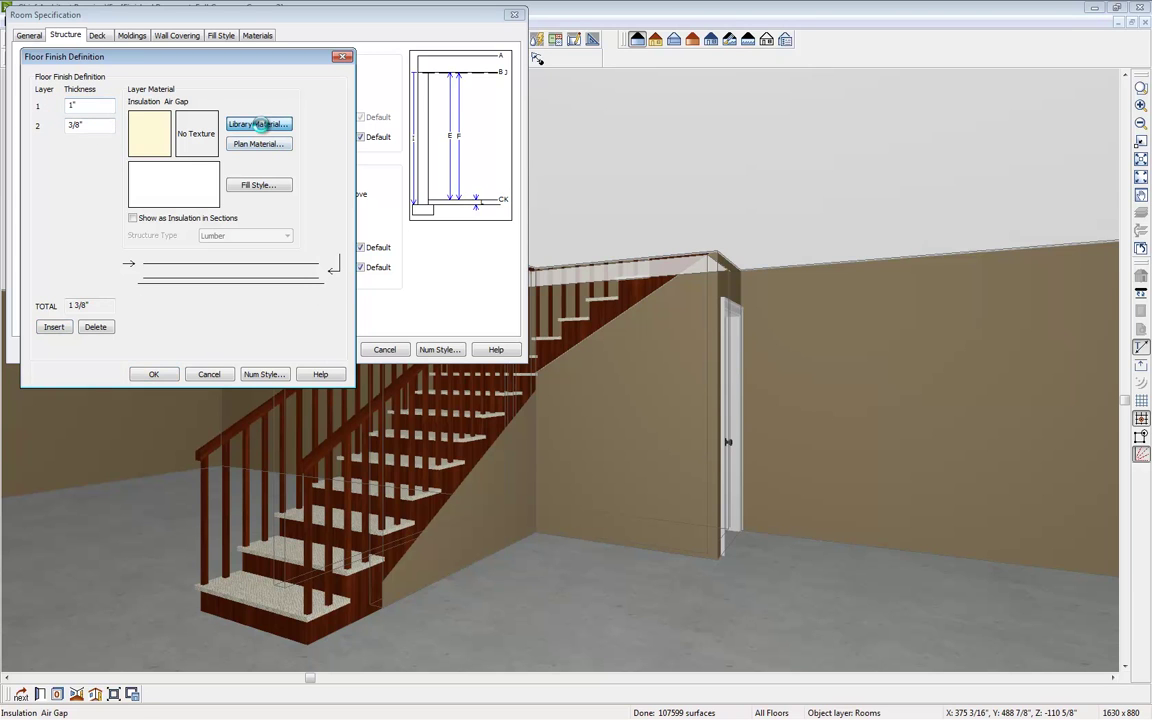
left_click(77, 257)
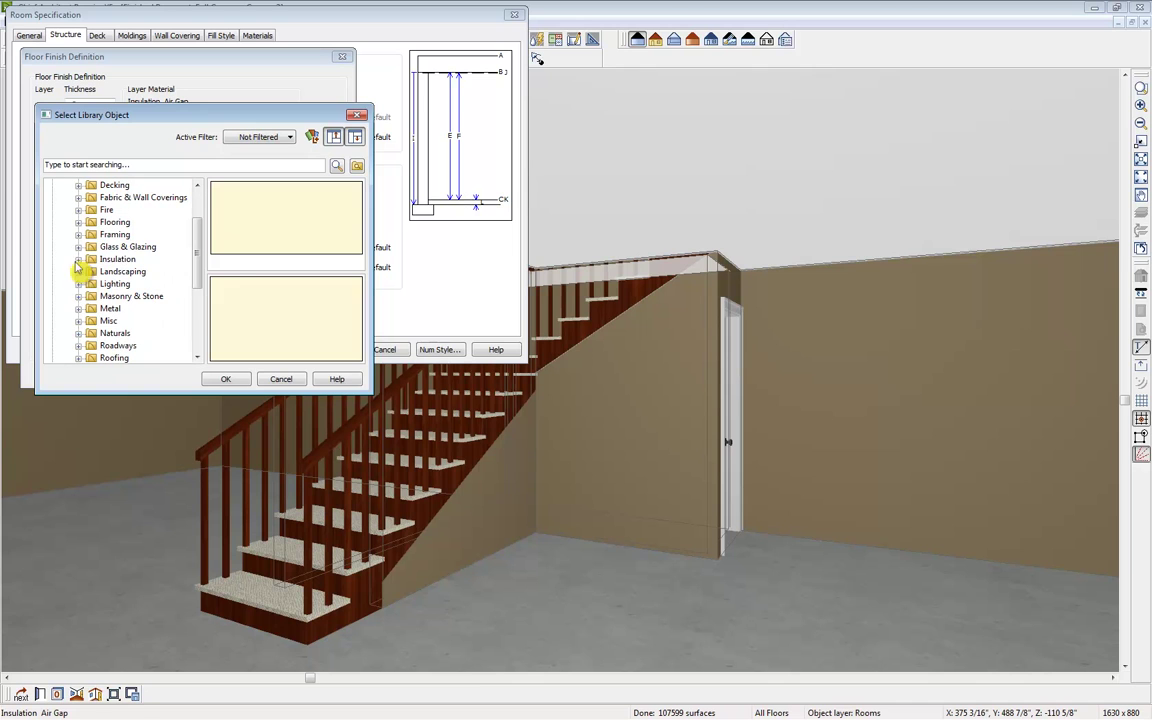
left_click_drag(197, 266, 197, 253)
left_click(78, 259)
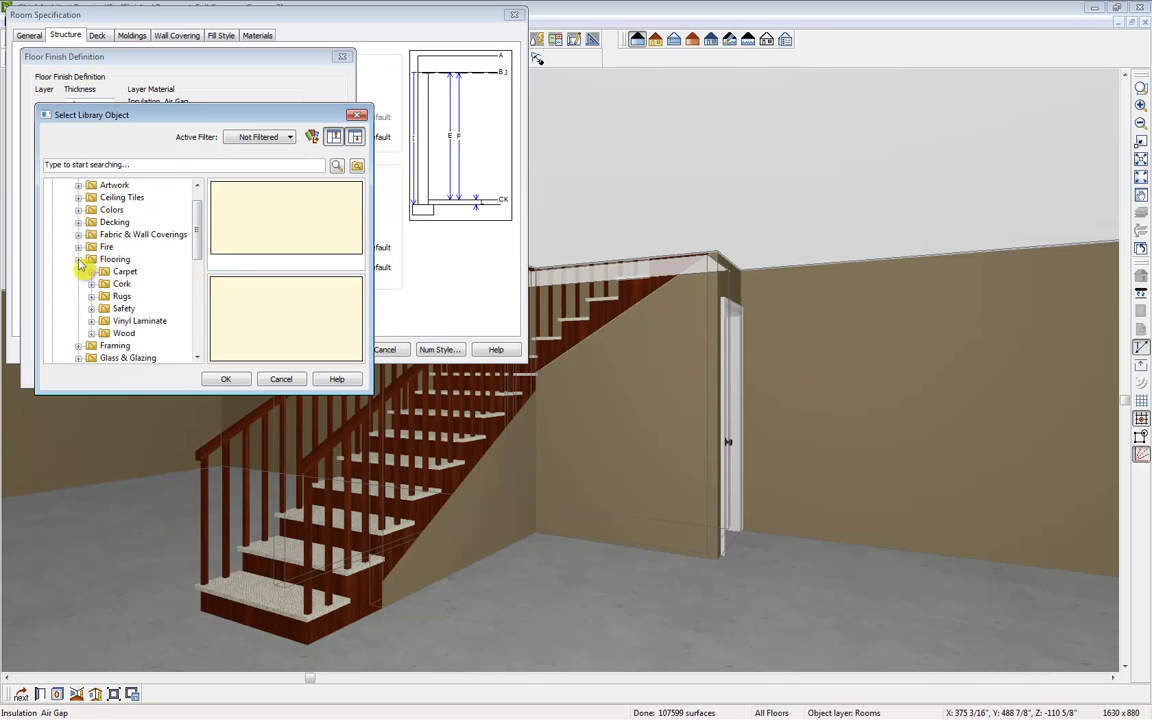
left_click(118, 271)
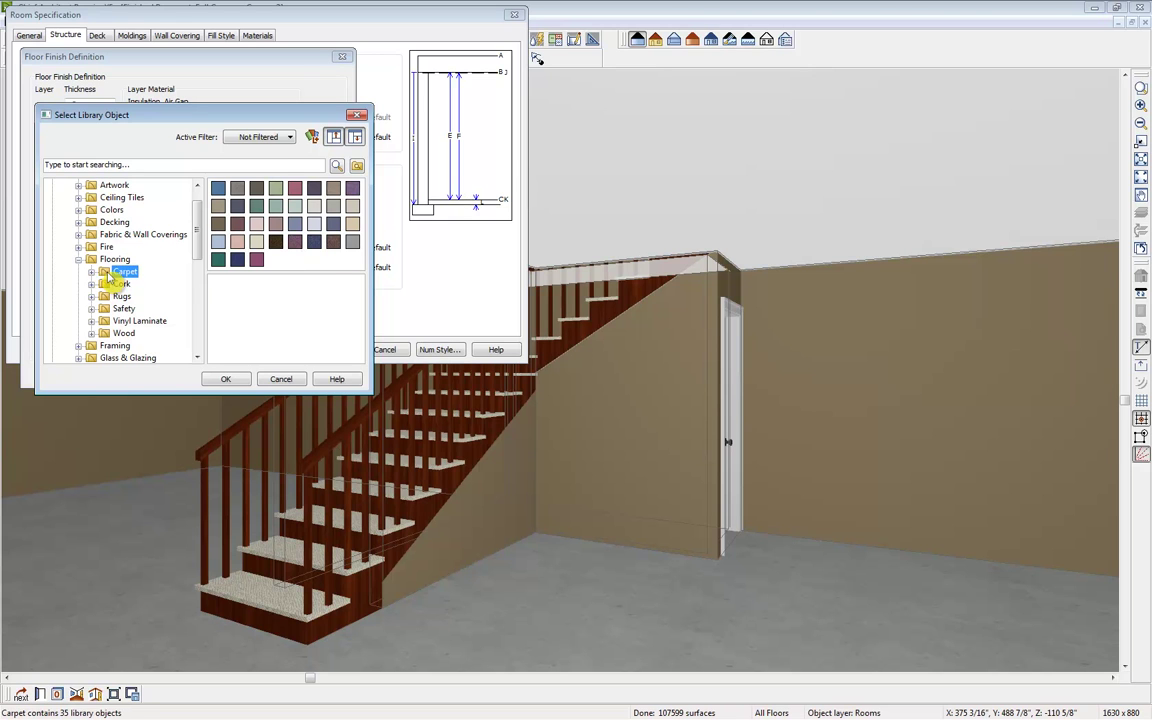
left_click(353, 207)
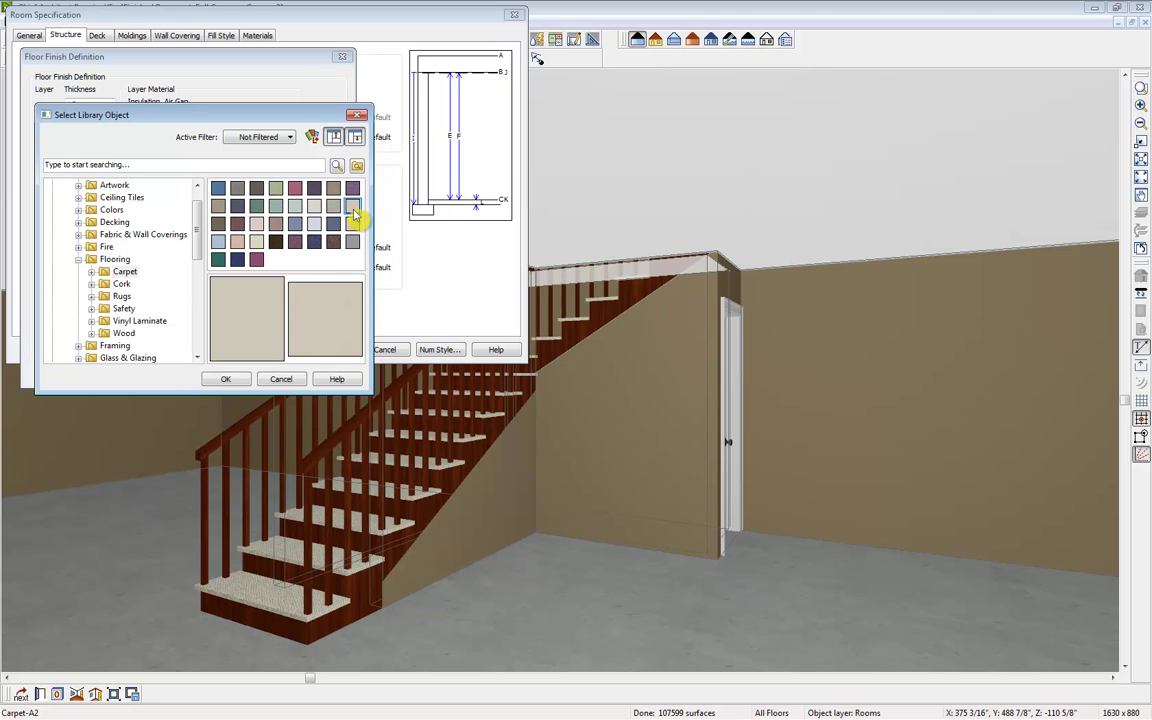
left_click(229, 380)
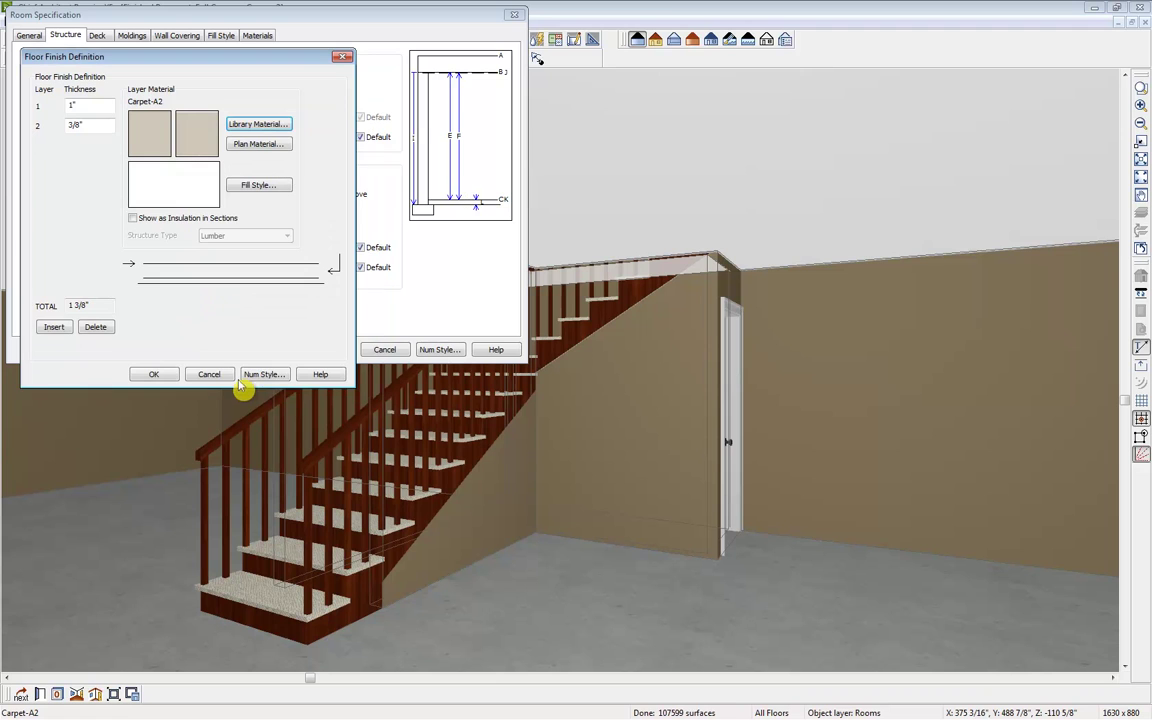
left_click(153, 375)
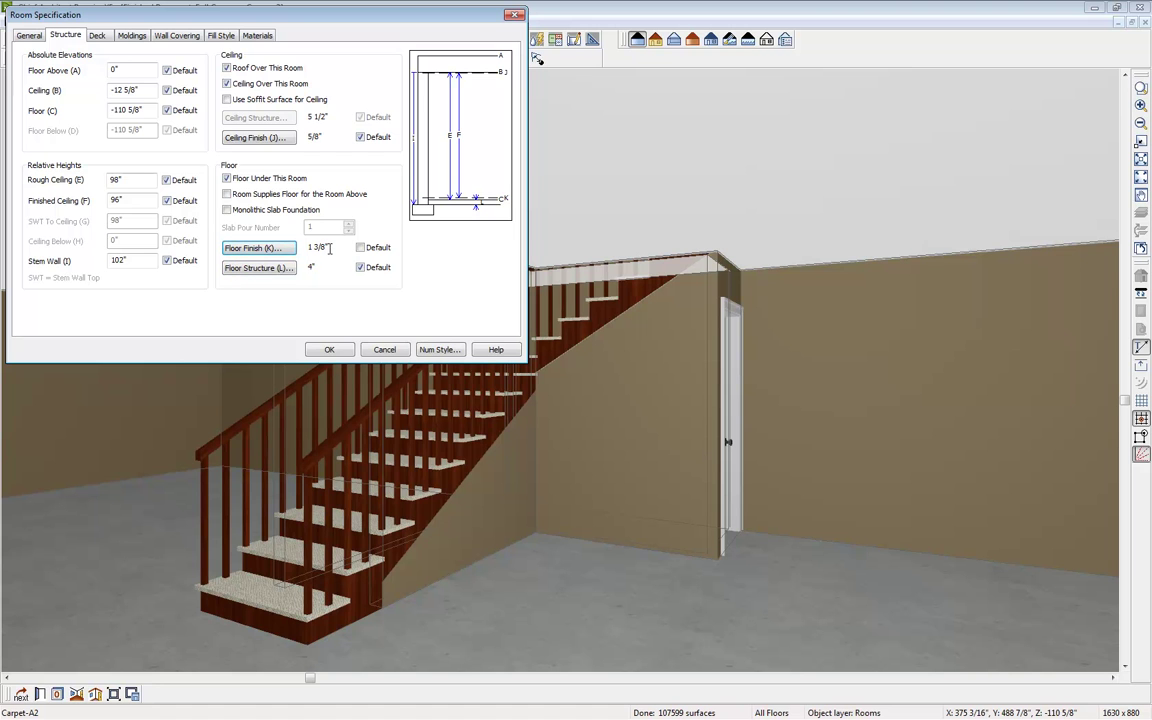
left_click(331, 354)
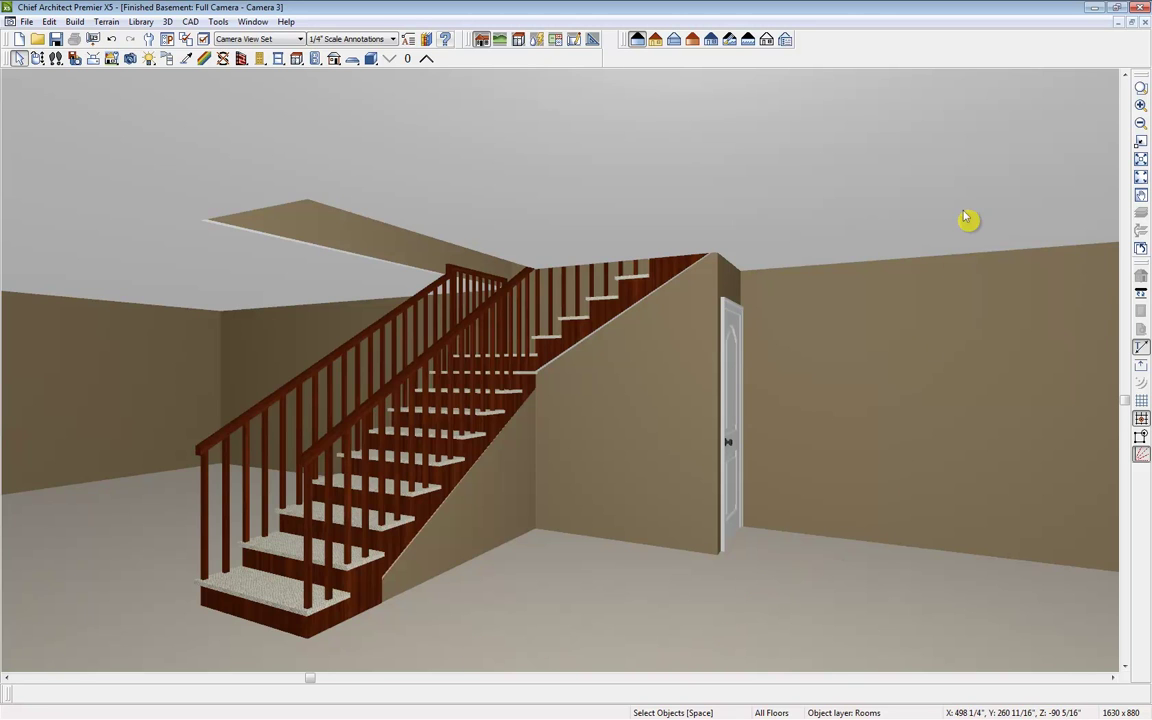
- Close the camera view and create a backclipped cross section just right of the basement stairs, looking toward them, to inspect the foundation wall
left_click(1144, 22)
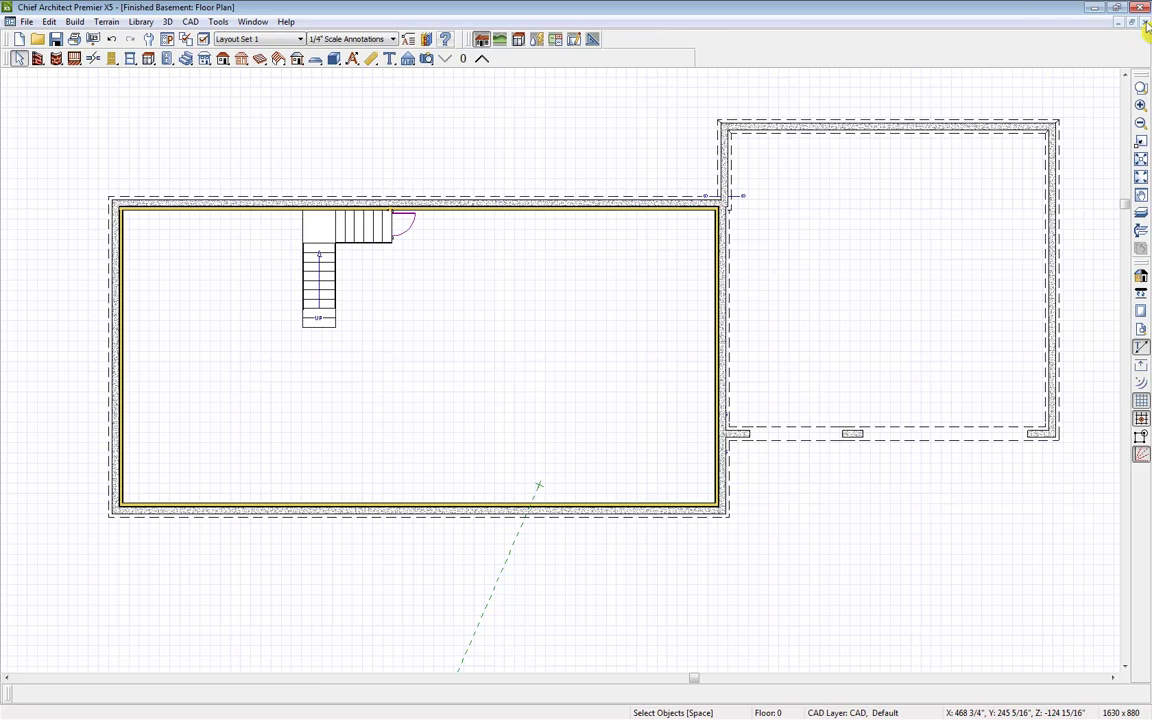
left_click(414, 62)
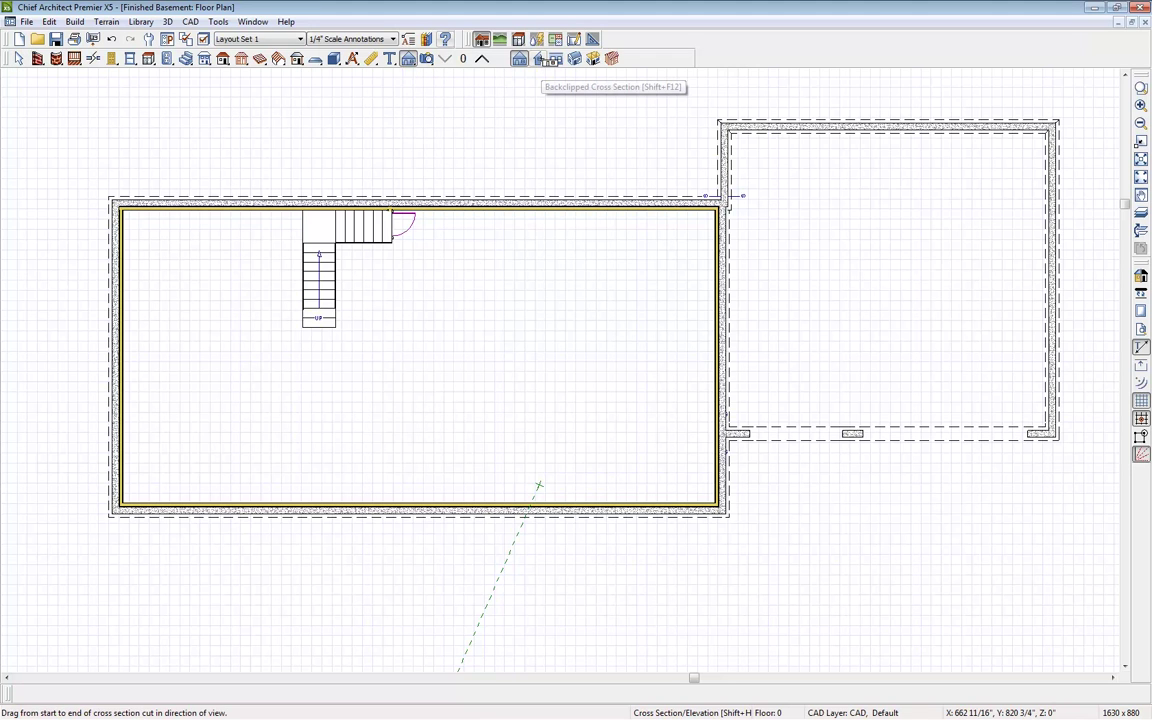
left_click(539, 60)
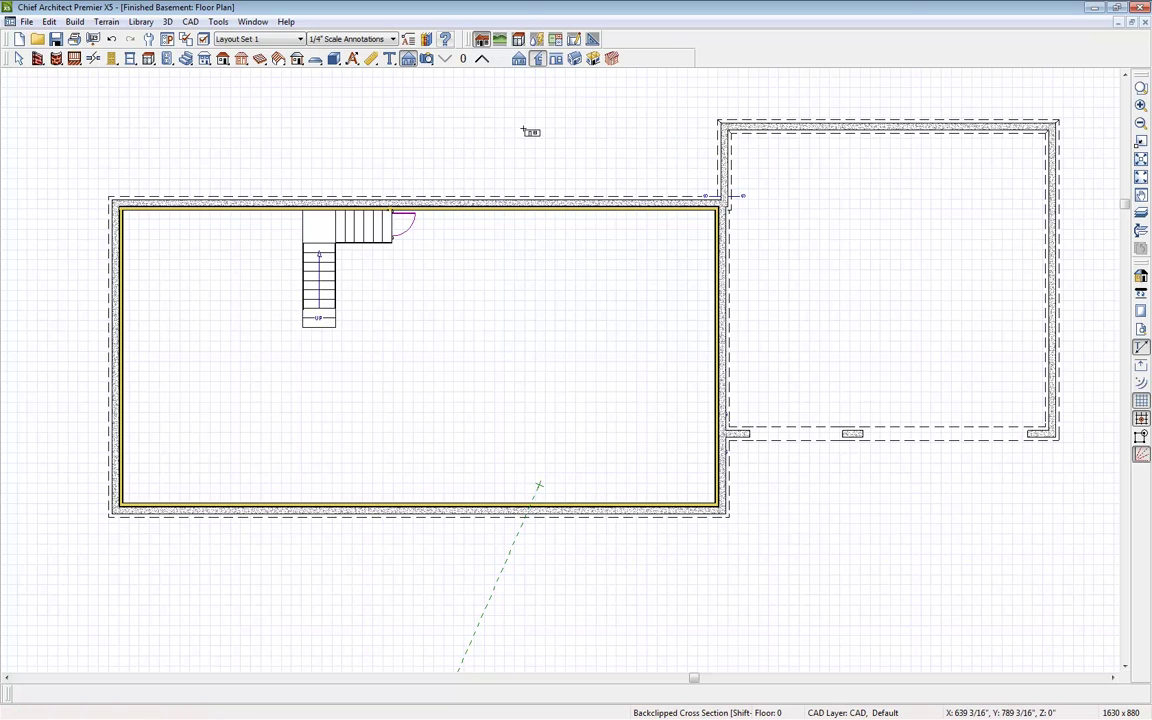
left_click_drag(536, 237, 499, 237)
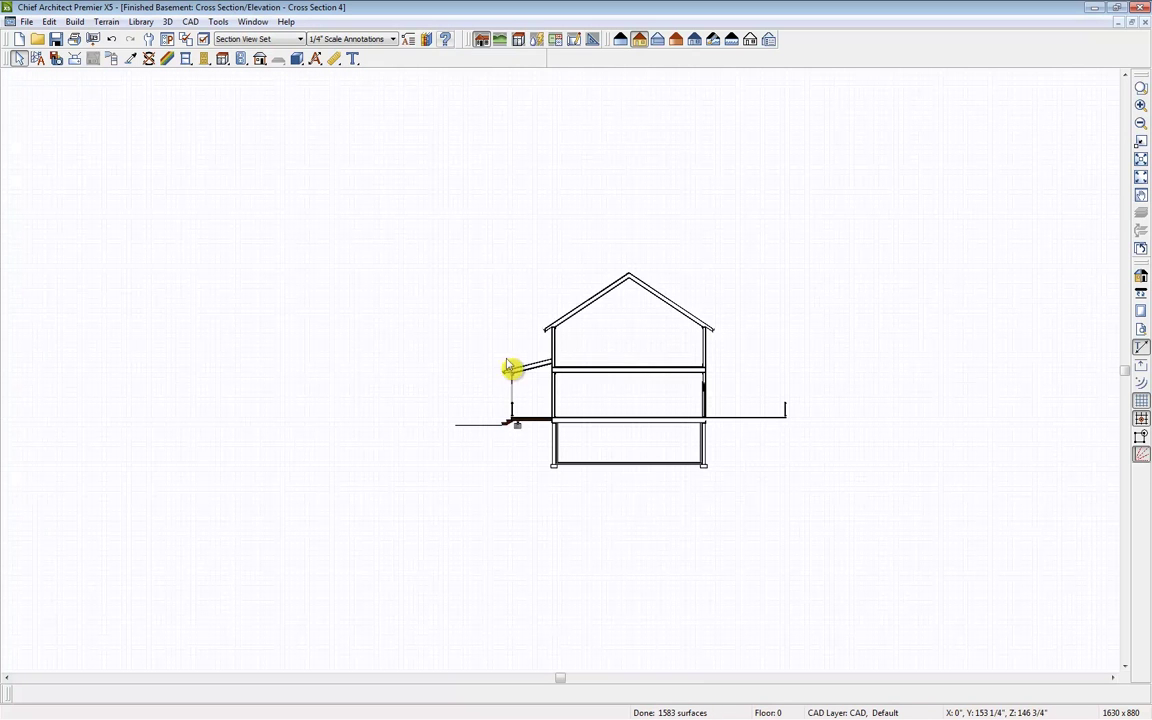
left_click(1141, 90)
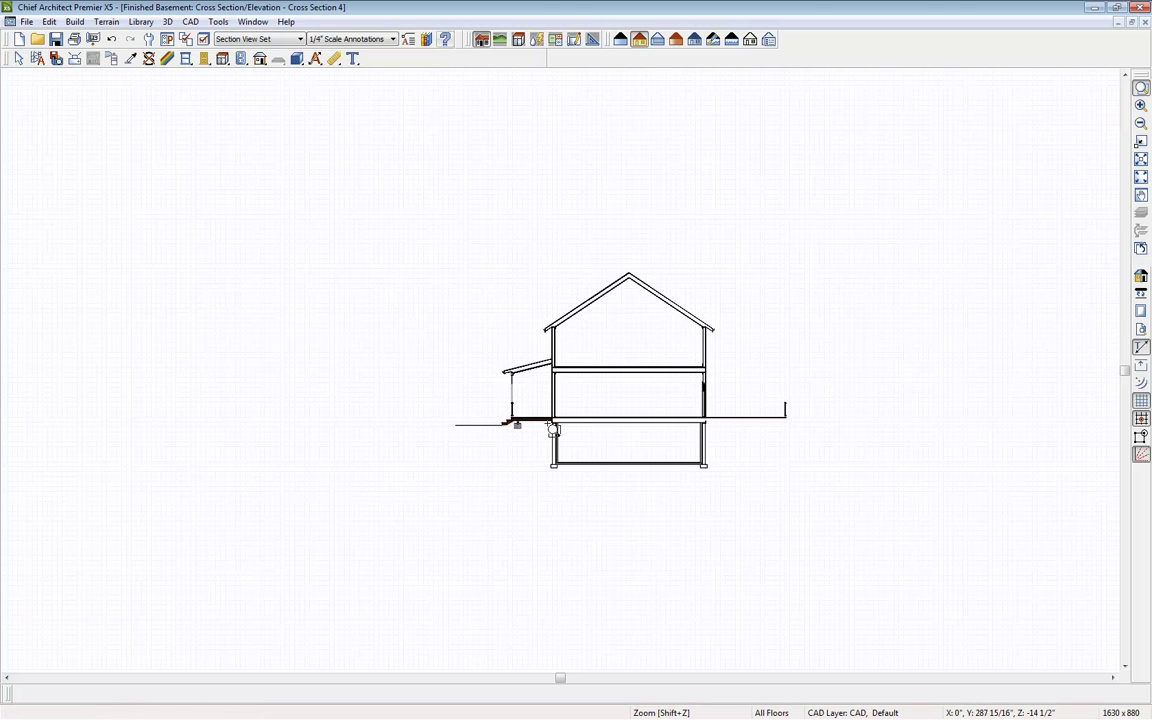
left_click_drag(554, 427, 572, 490)
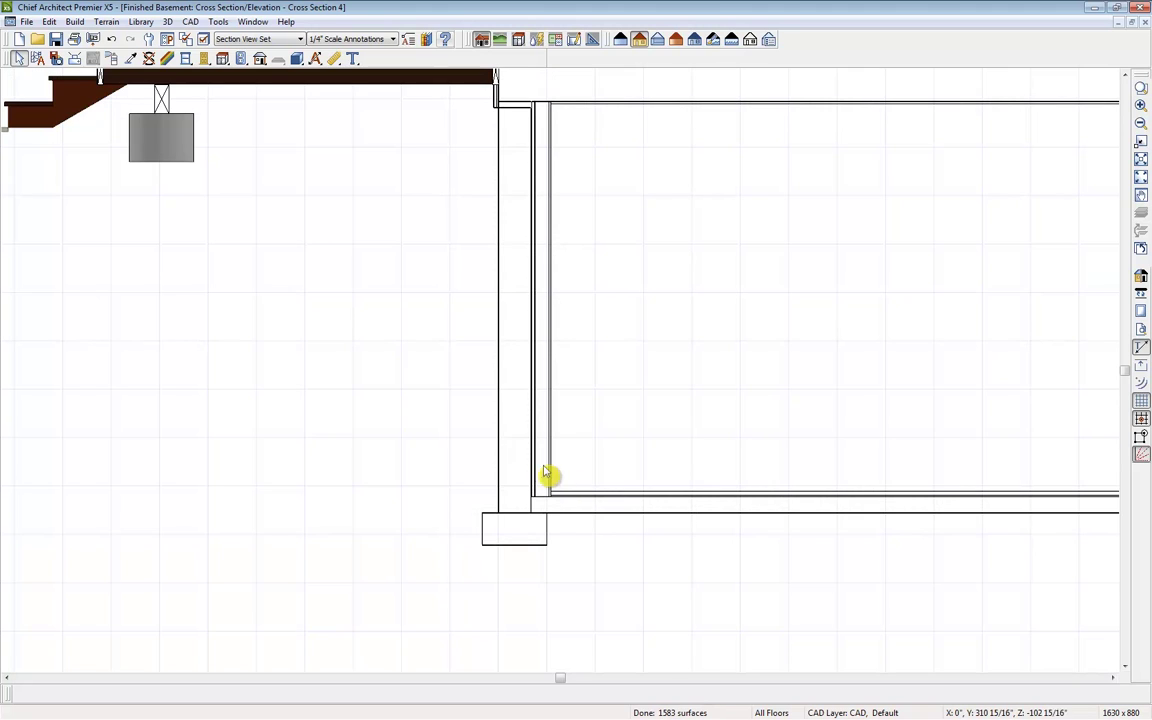
mouse_move(620, 476)
middle_mouse_down()
mouse_move(517, 458)
mouse_move(437, 532)
mouse_move(404, 532)
middle_mouse_up()
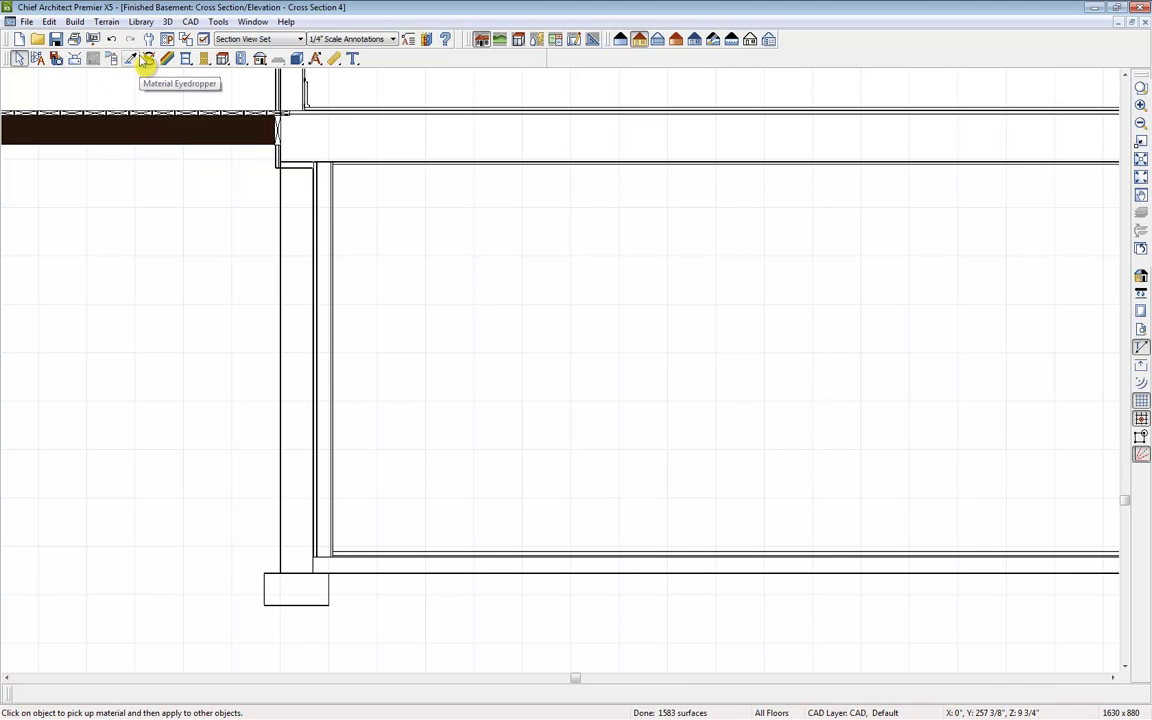
- Build the wall framing with automatic wall framing enabled and turn on display of the "Framing, Wall" layer in the cross section
left_click(76, 22)
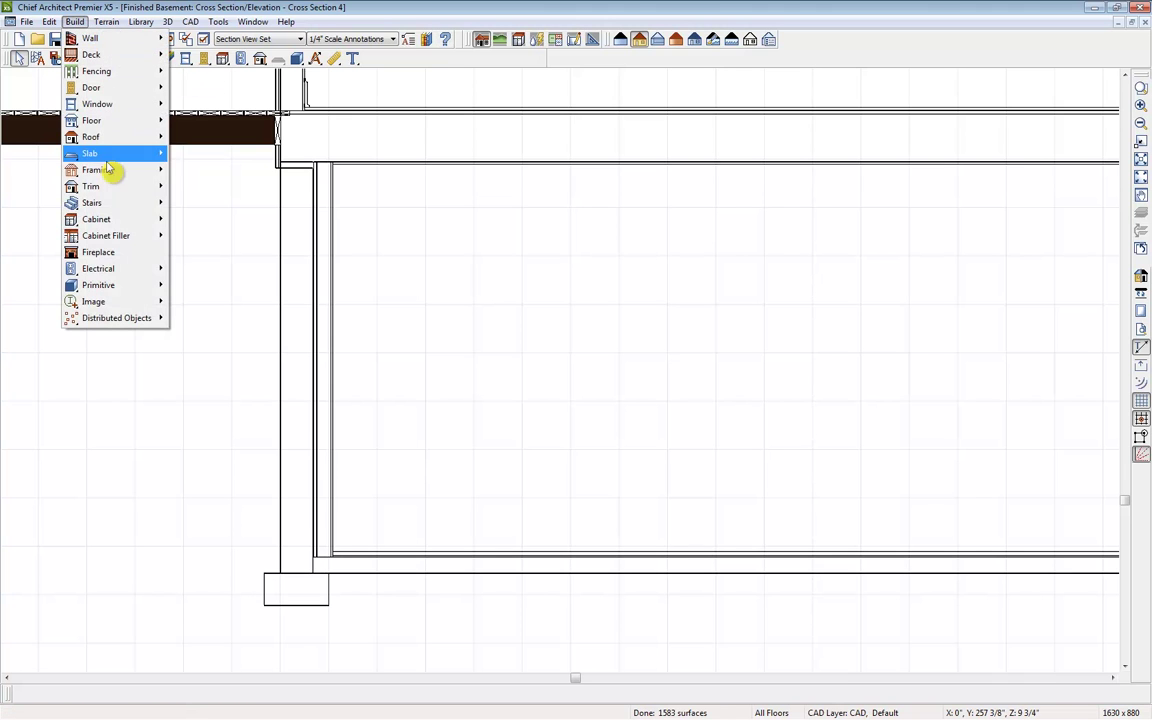
mouse_move(97, 171)
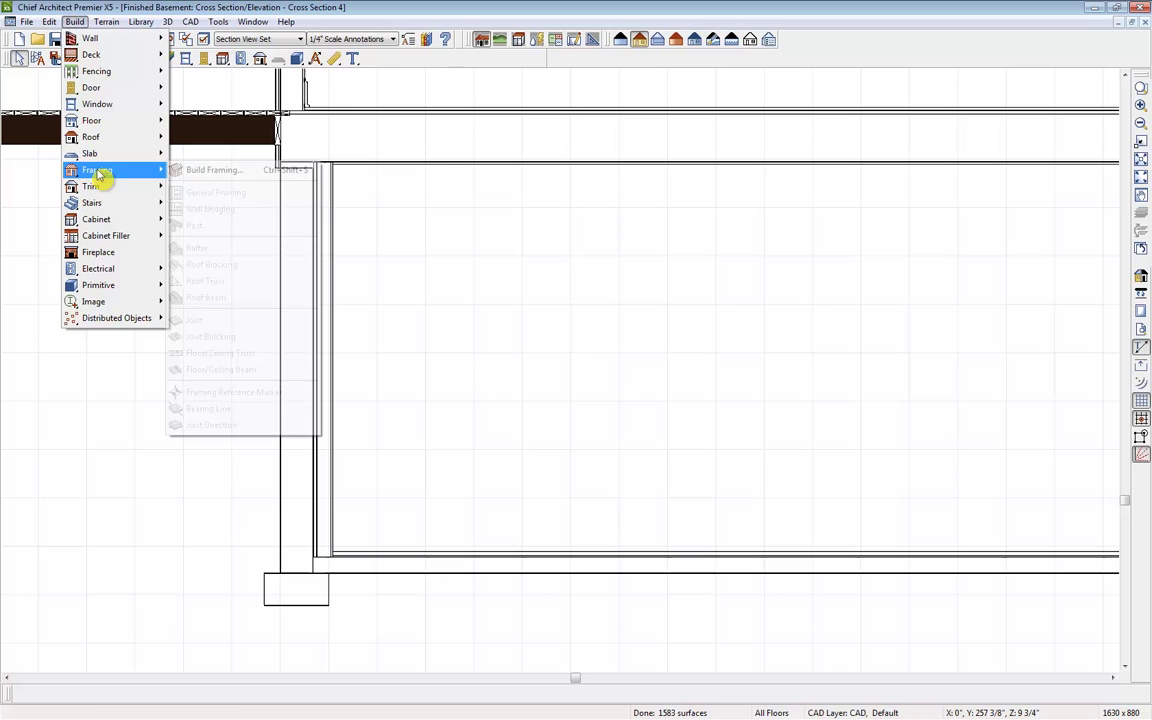
left_click(212, 170)
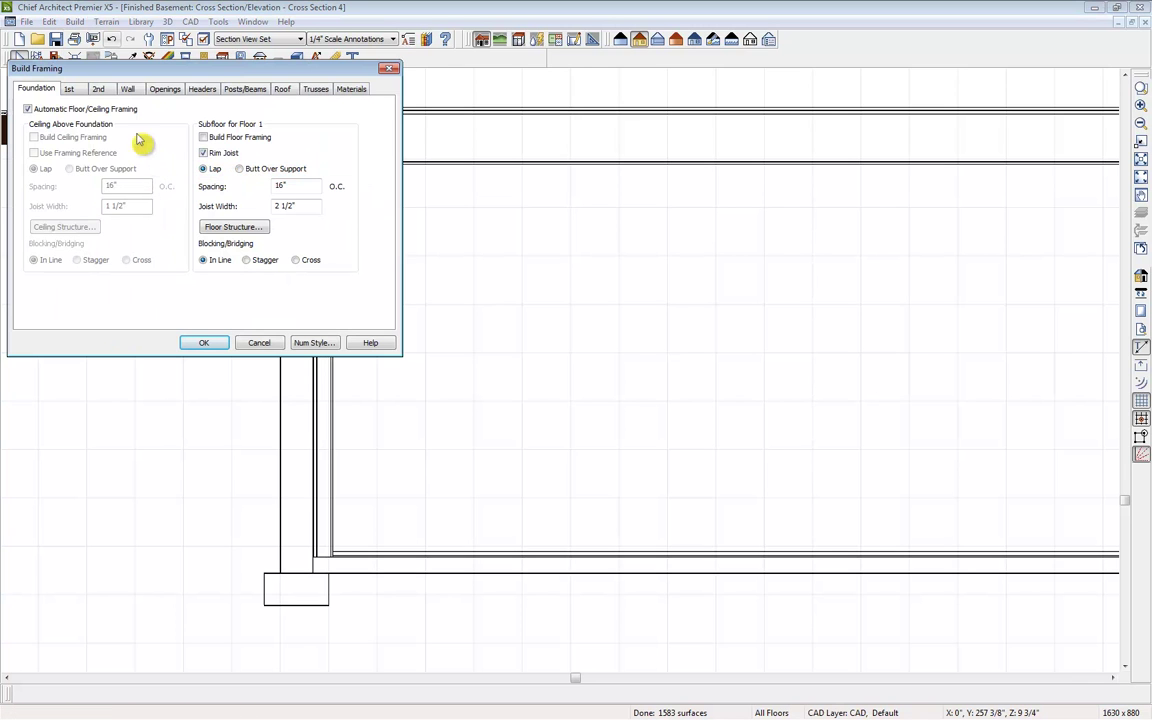
left_click(130, 90)
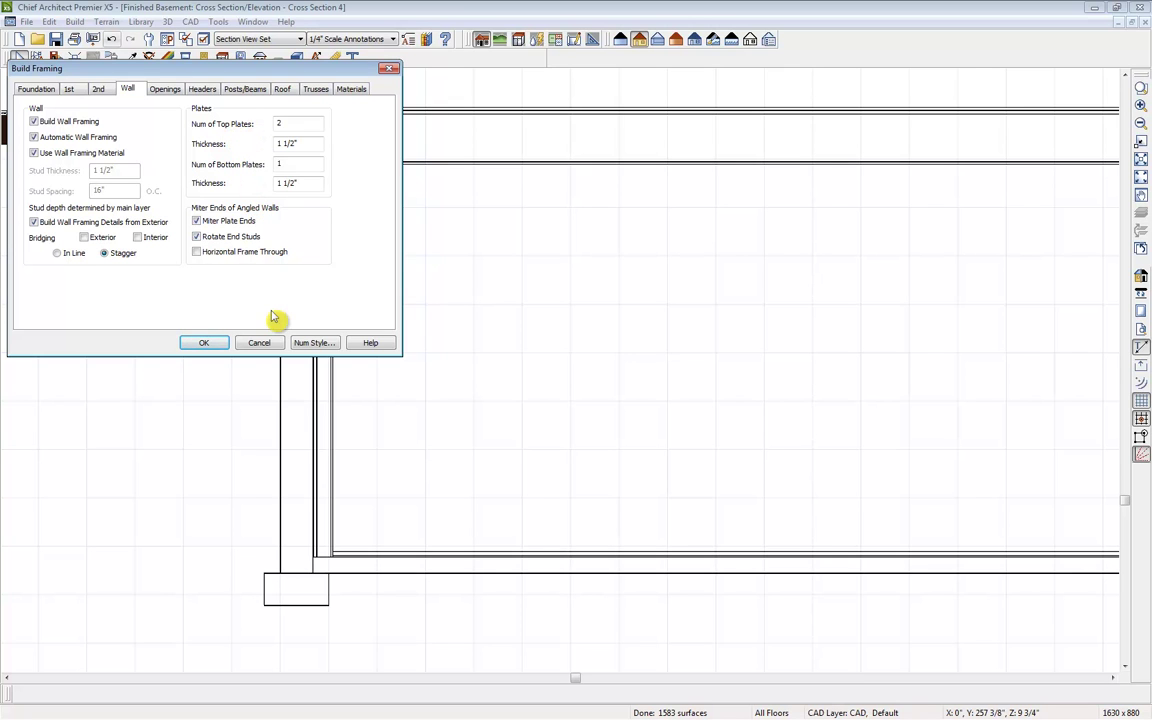
left_click(203, 344)
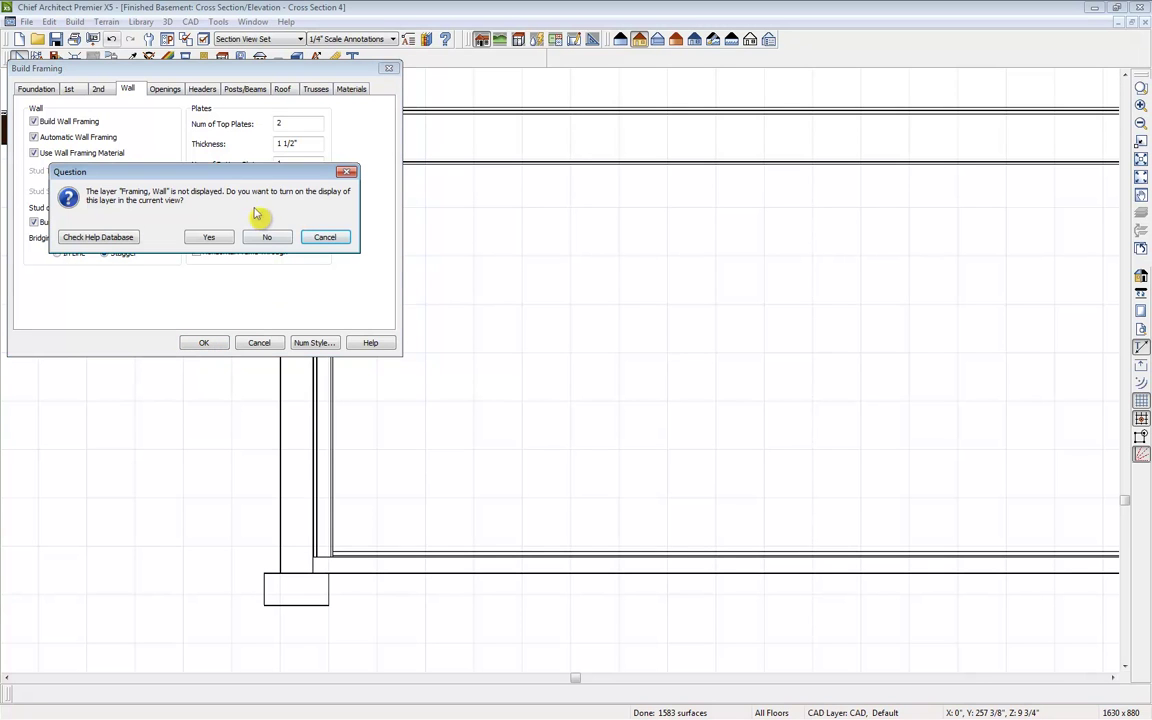
left_click(210, 238)
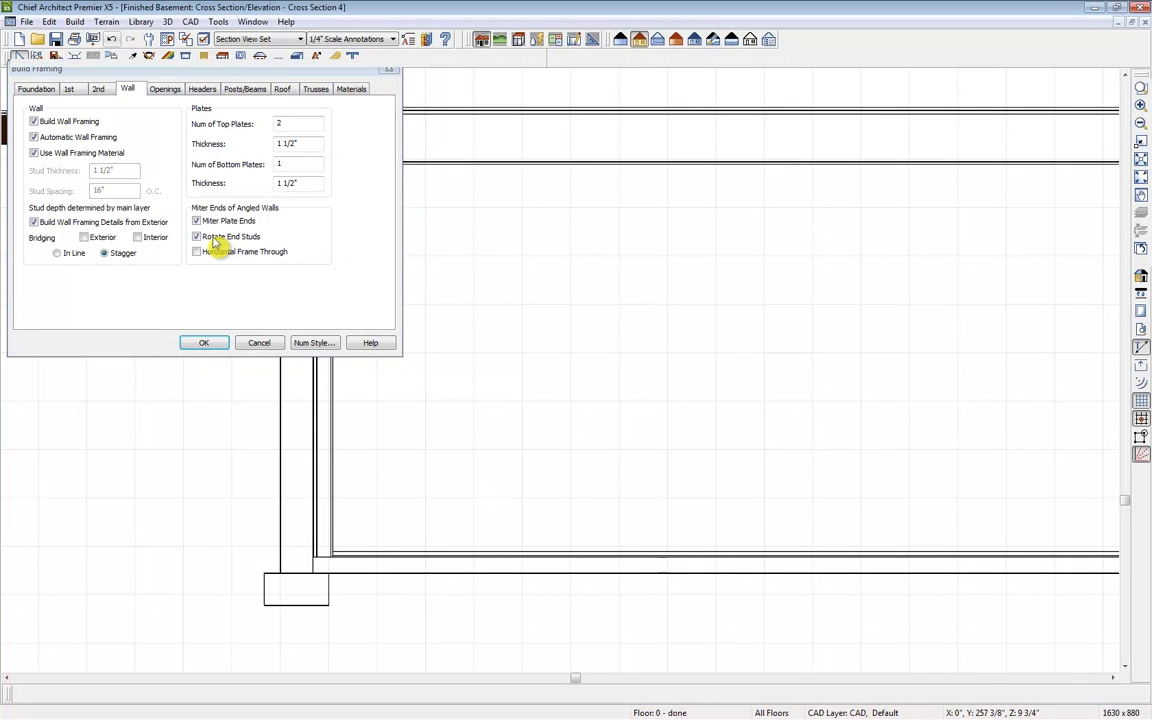